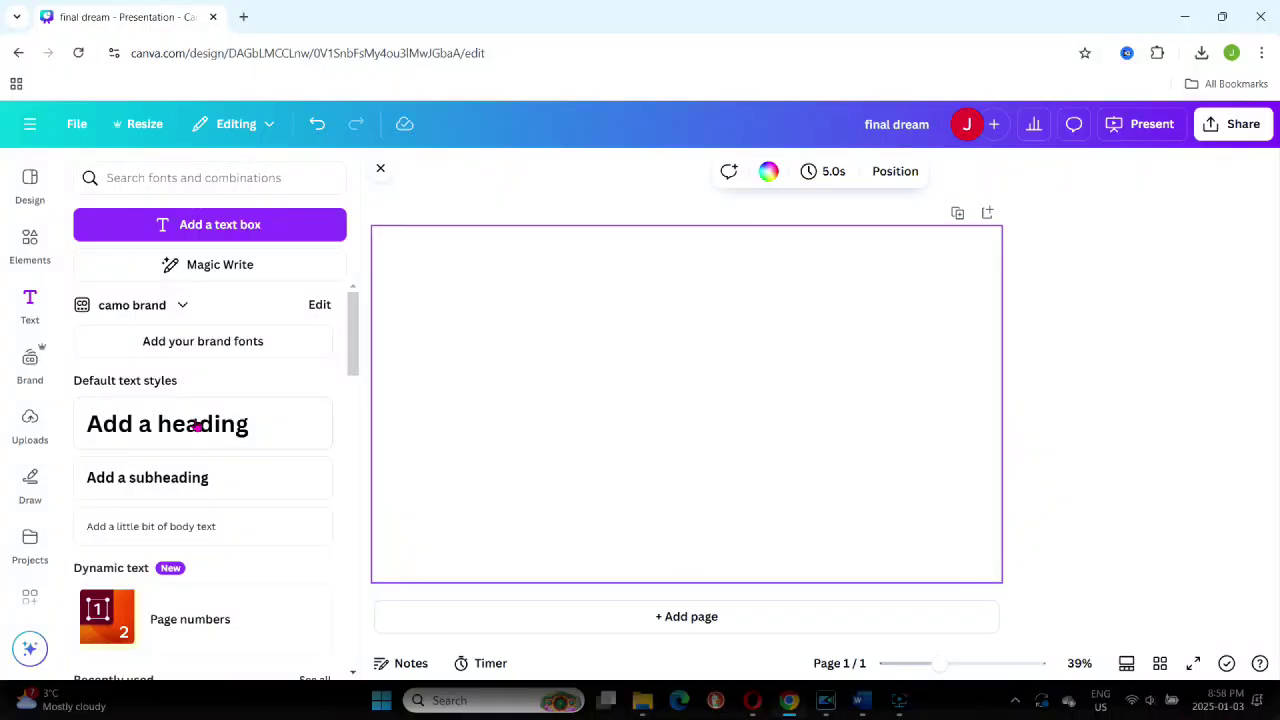
Step: Add a heading text box to the blank page for the letter D
left_click(195, 418)
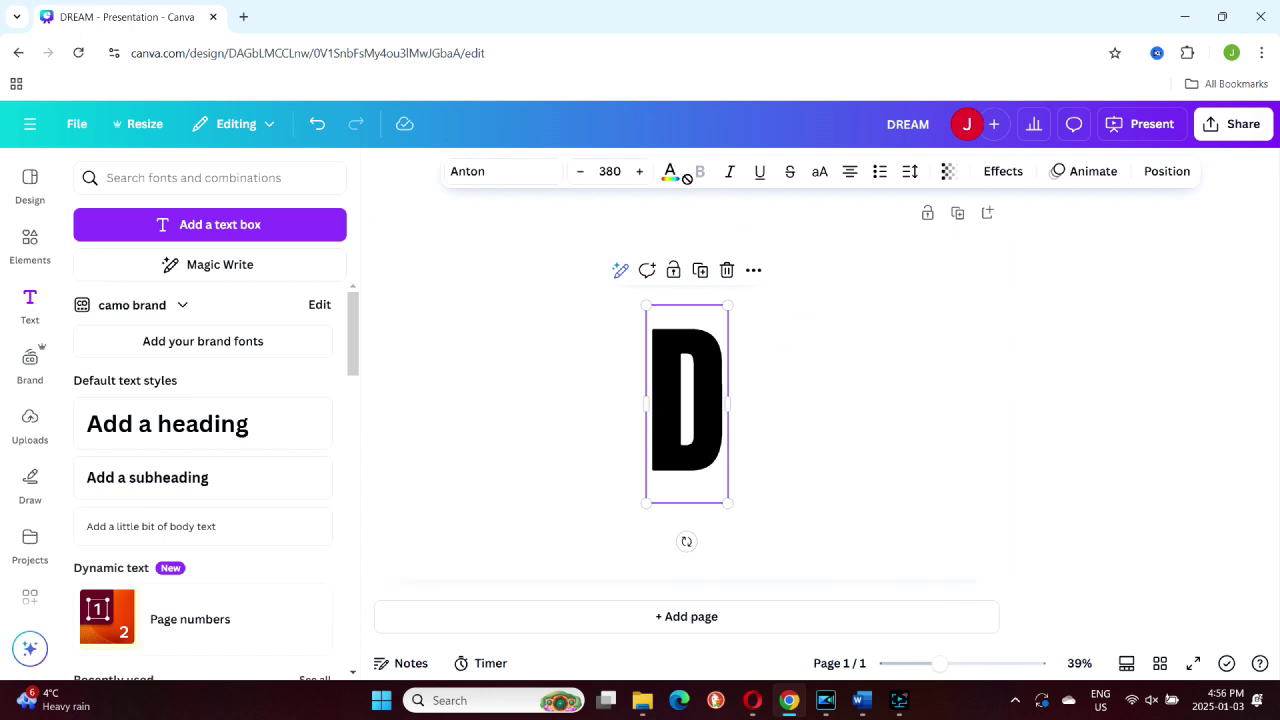
Step: Color the letter D dark red, #8B0000
left_click(670, 172)
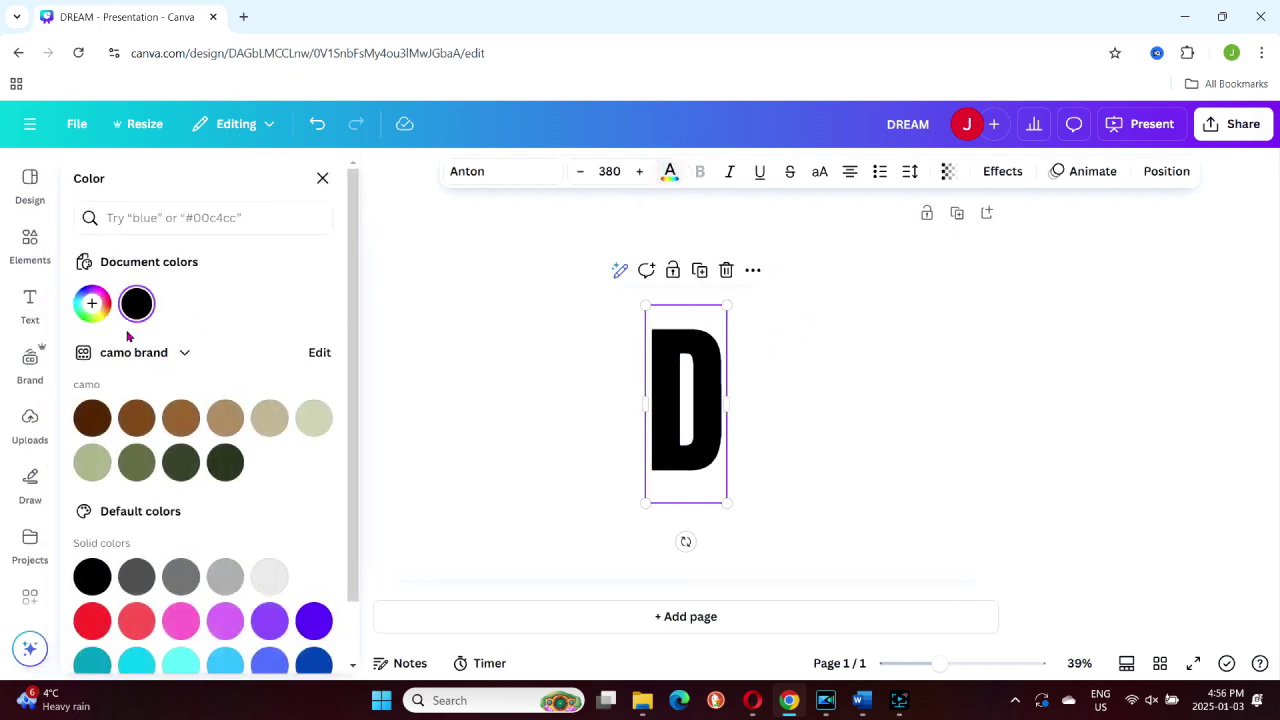
left_click(91, 303)
type("#8B0000")
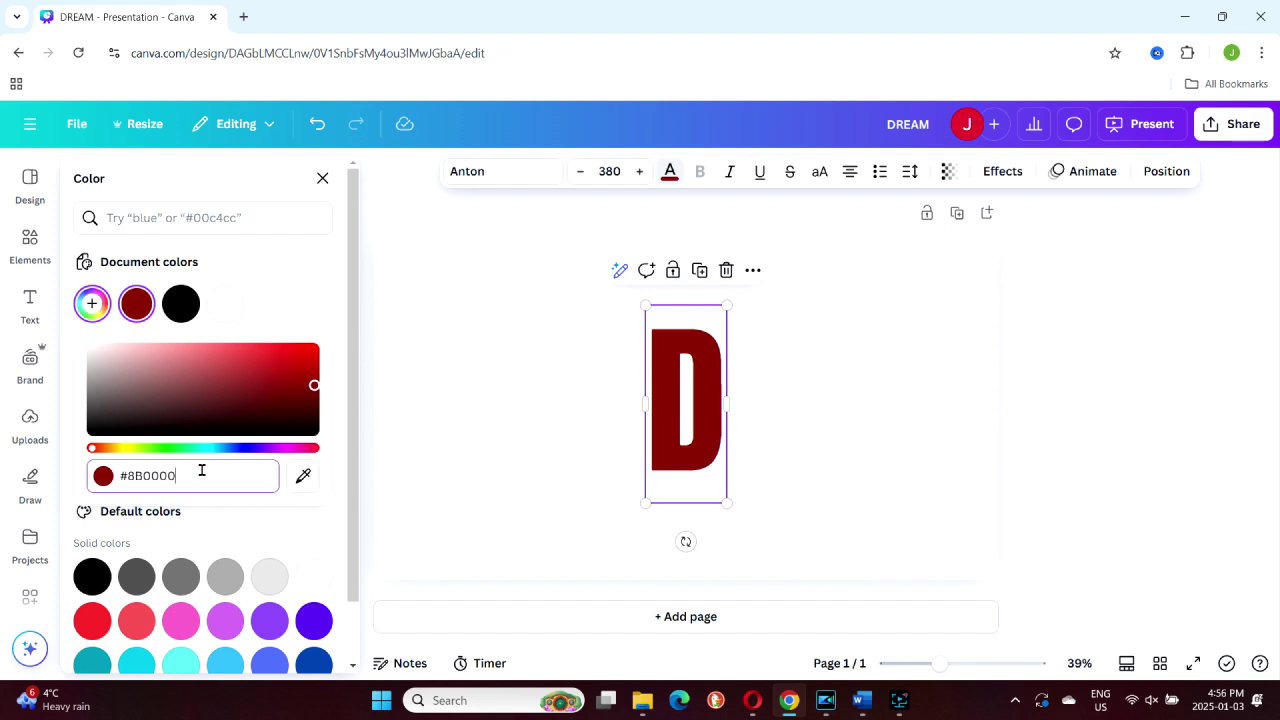
key("Return")
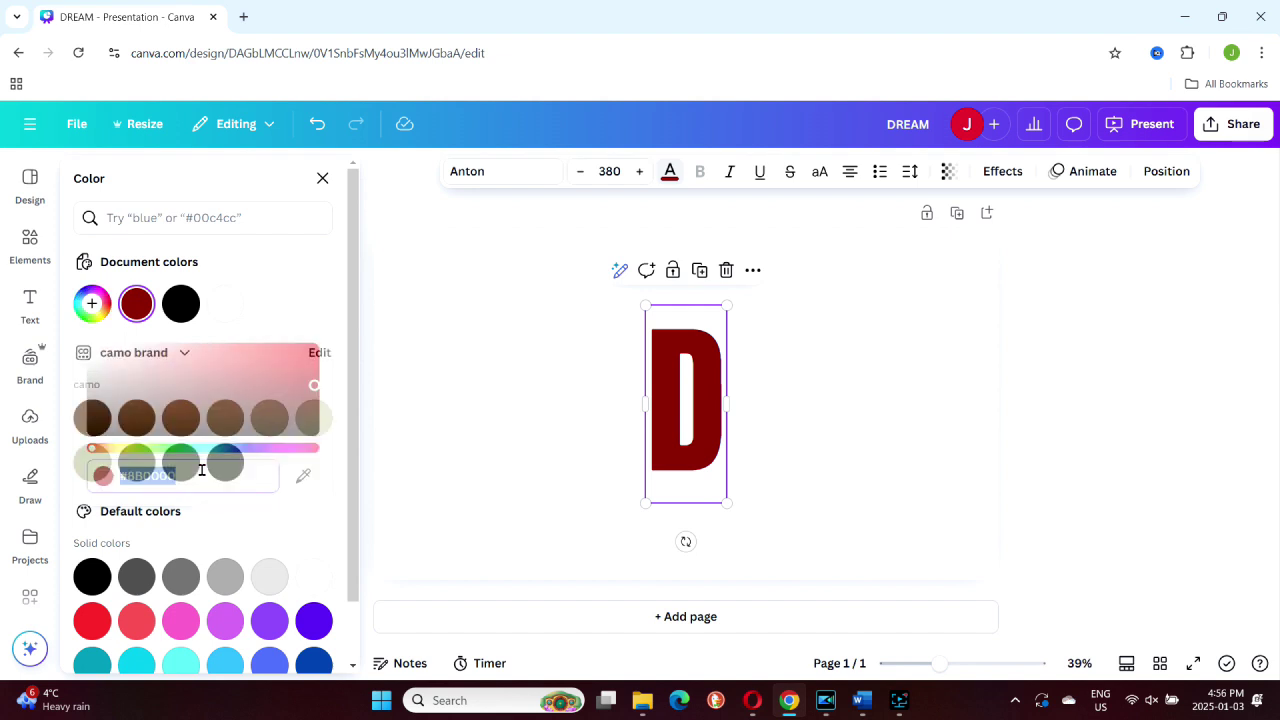
left_click(500, 380)
Step: Download the page as a PNG with a transparent background
left_click(1234, 124)
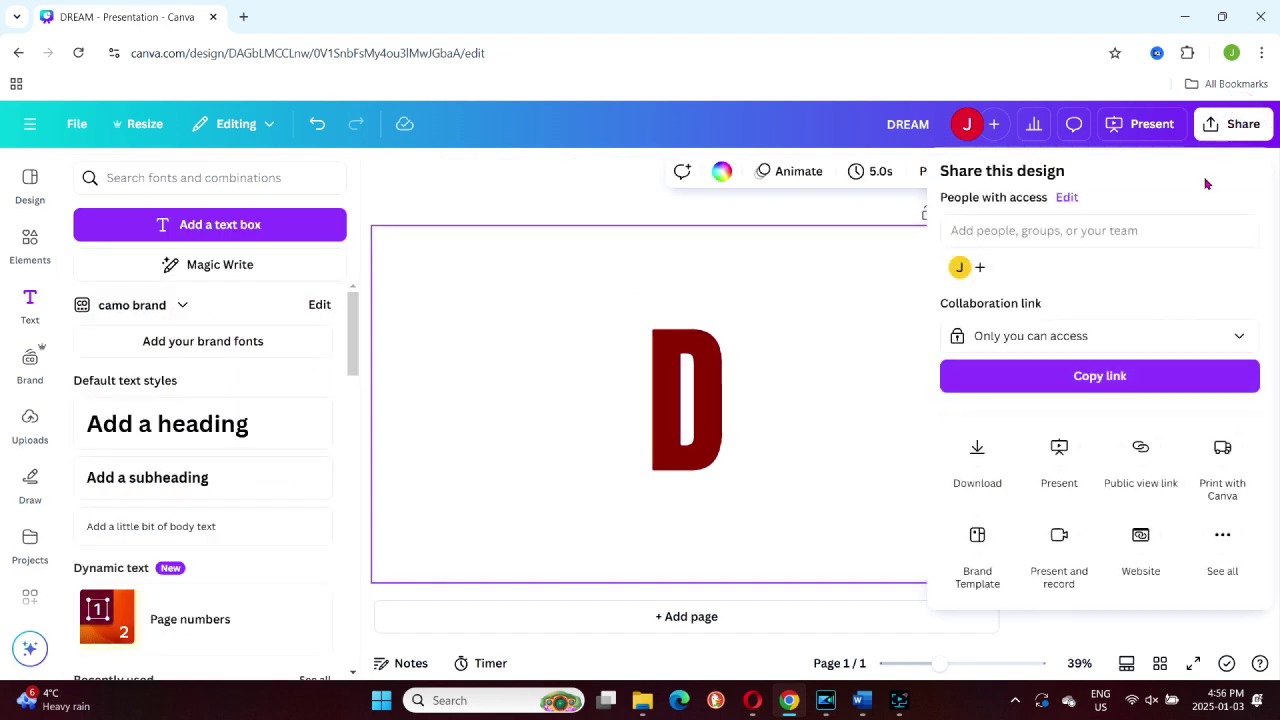
left_click(977, 452)
left_click(1095, 499)
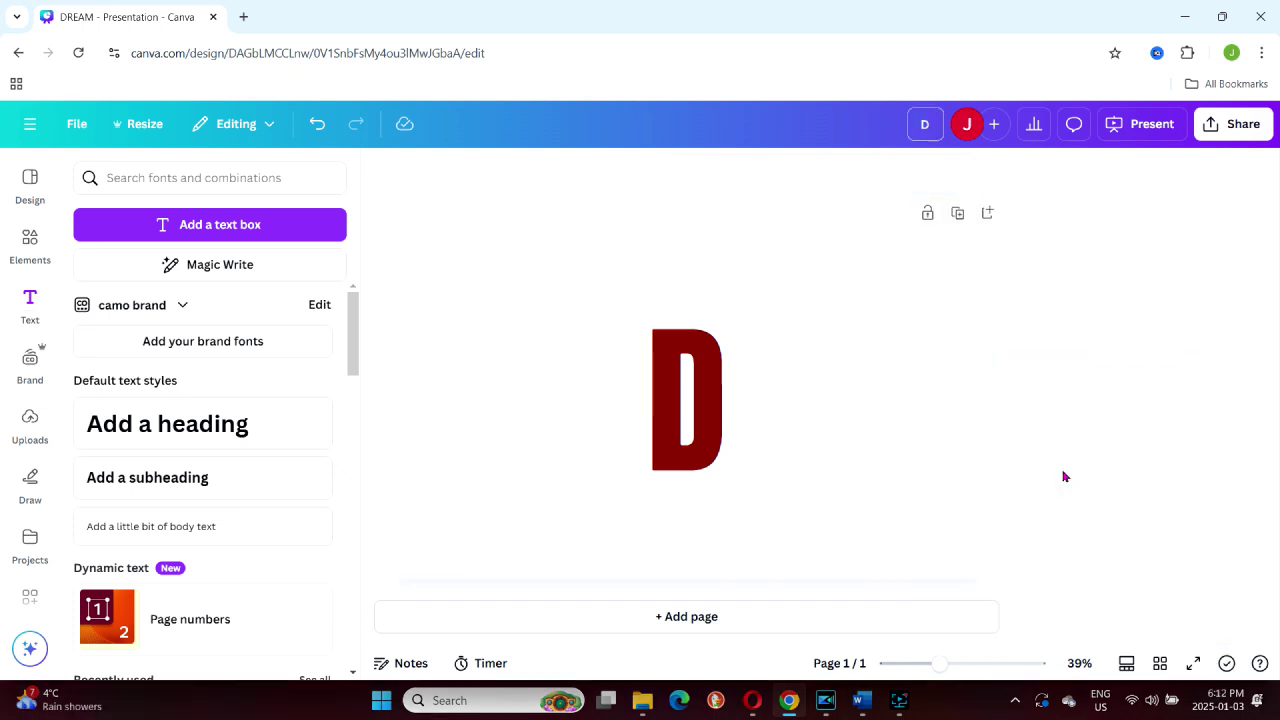
left_click(1232, 132)
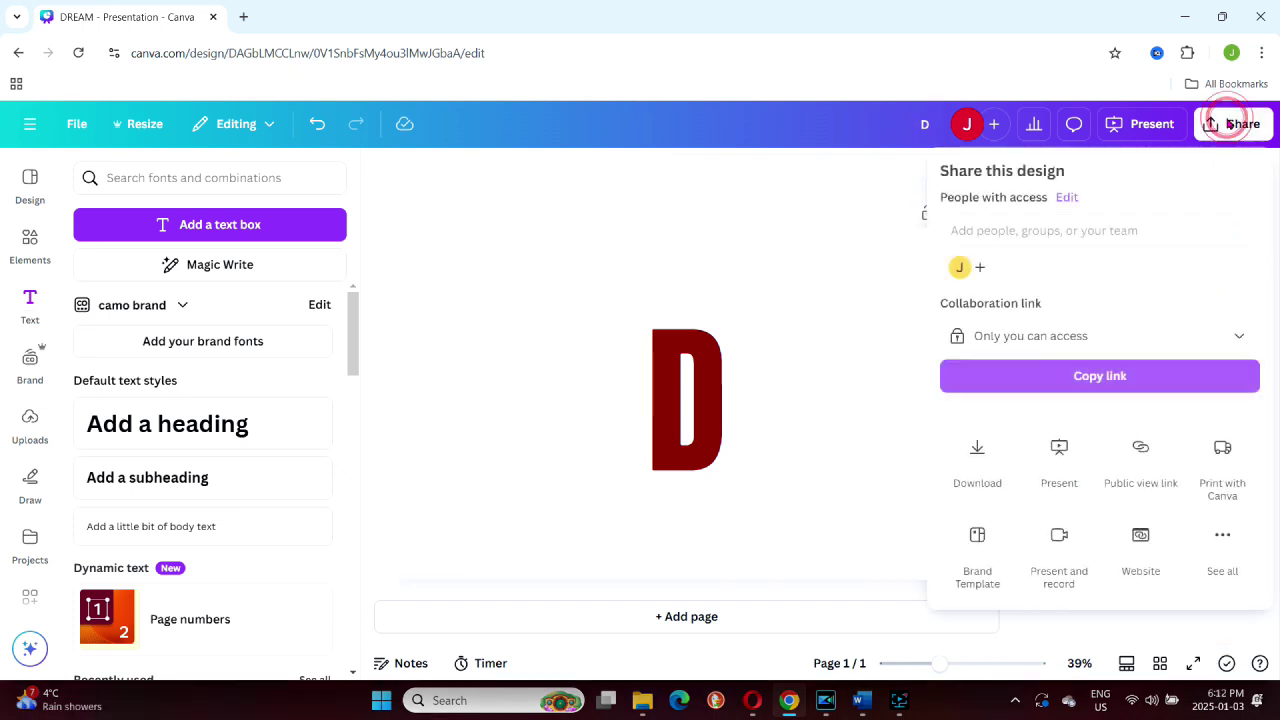
left_click(979, 452)
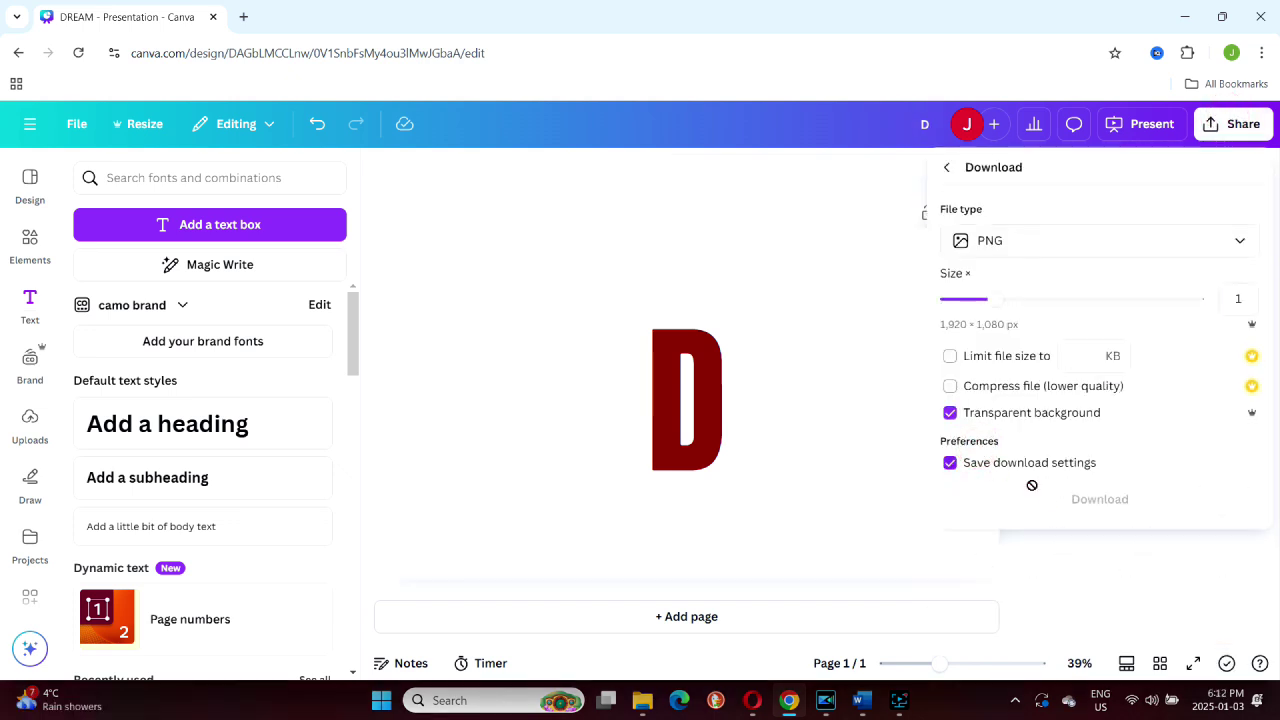
left_click(1101, 500)
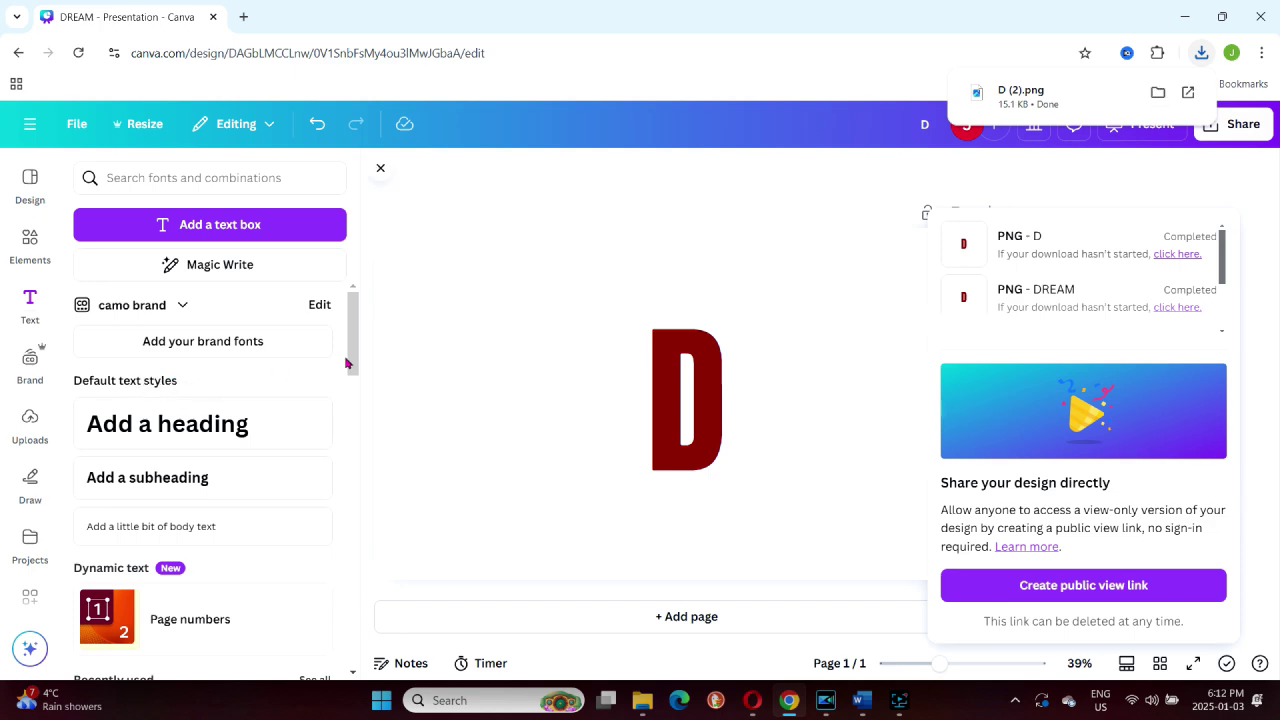
left_click(1207, 52)
Step: Upload D (2).png from the browser's download history into Canva's uploads
left_click_drag(1000, 200, 417, 377)
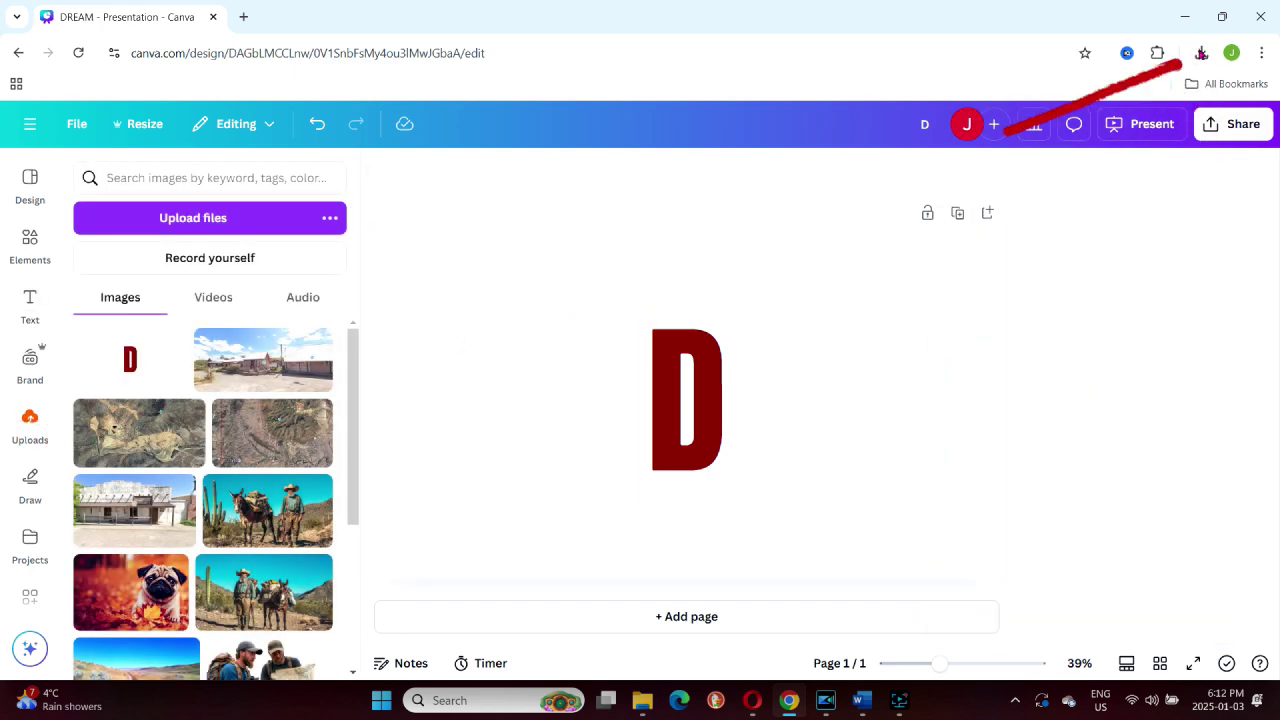
left_click(1202, 52)
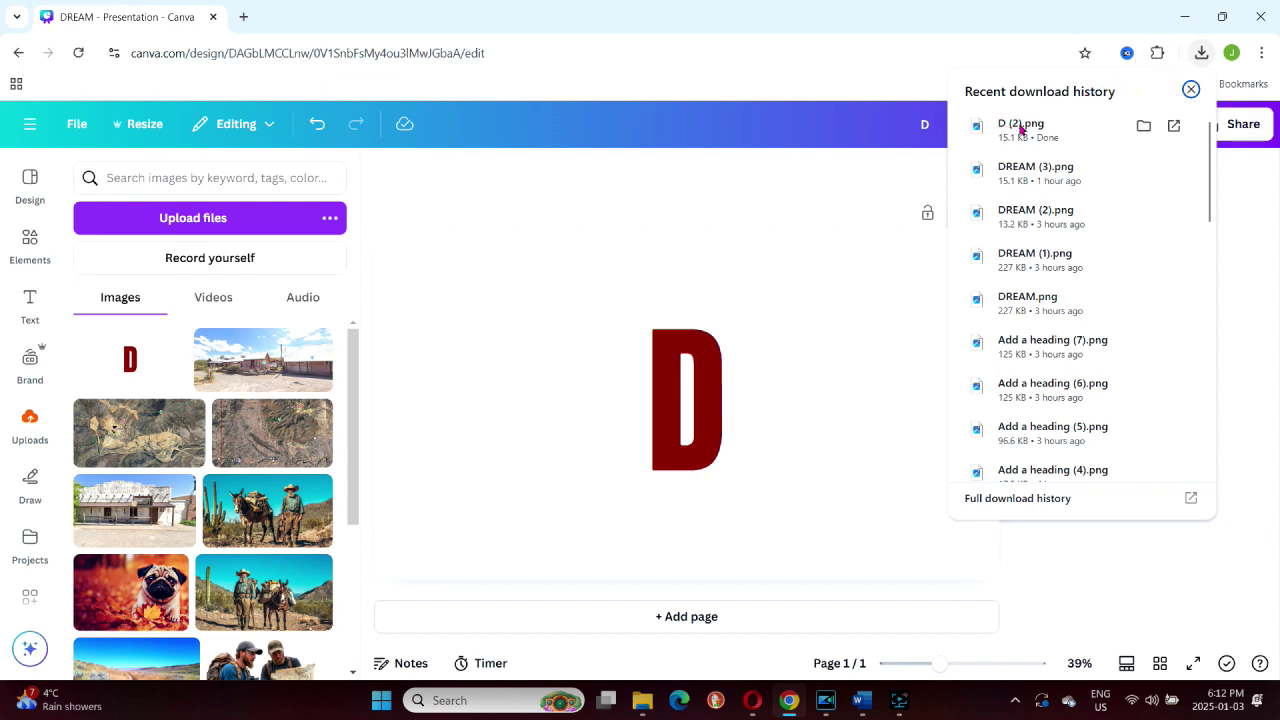
left_click_drag(1014, 125, 196, 358)
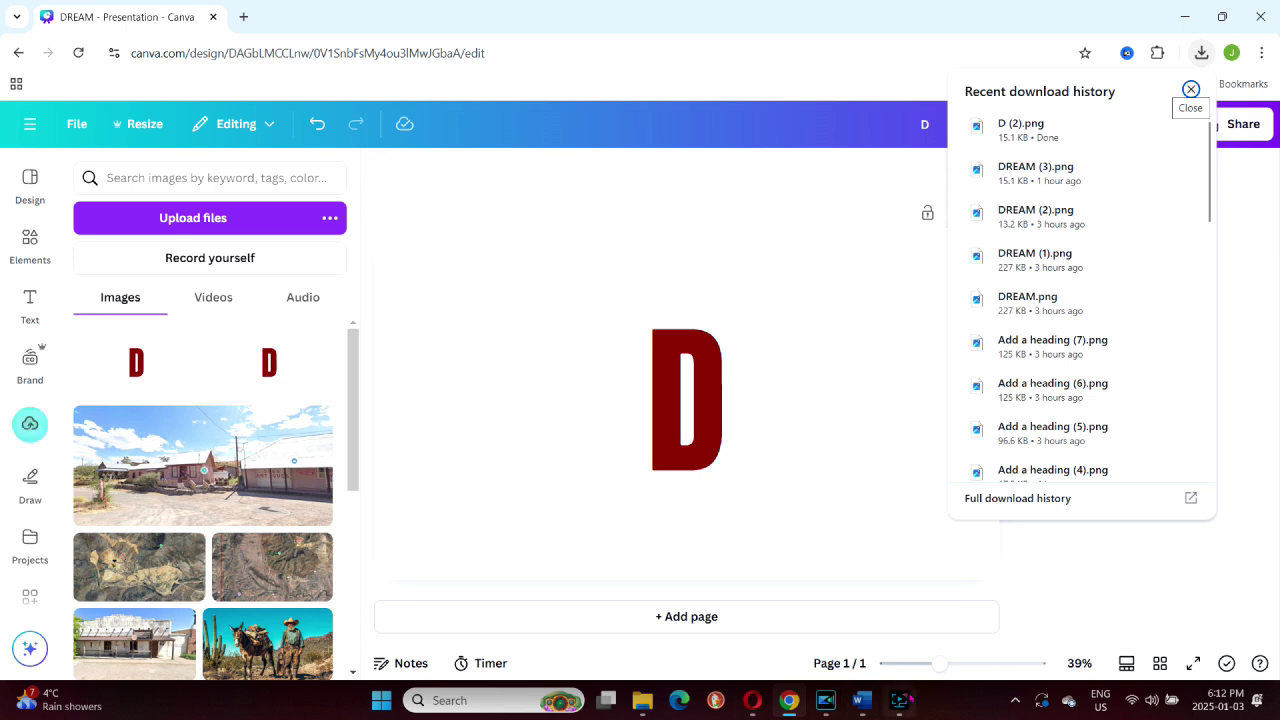
left_click(1191, 89)
left_click(700, 410)
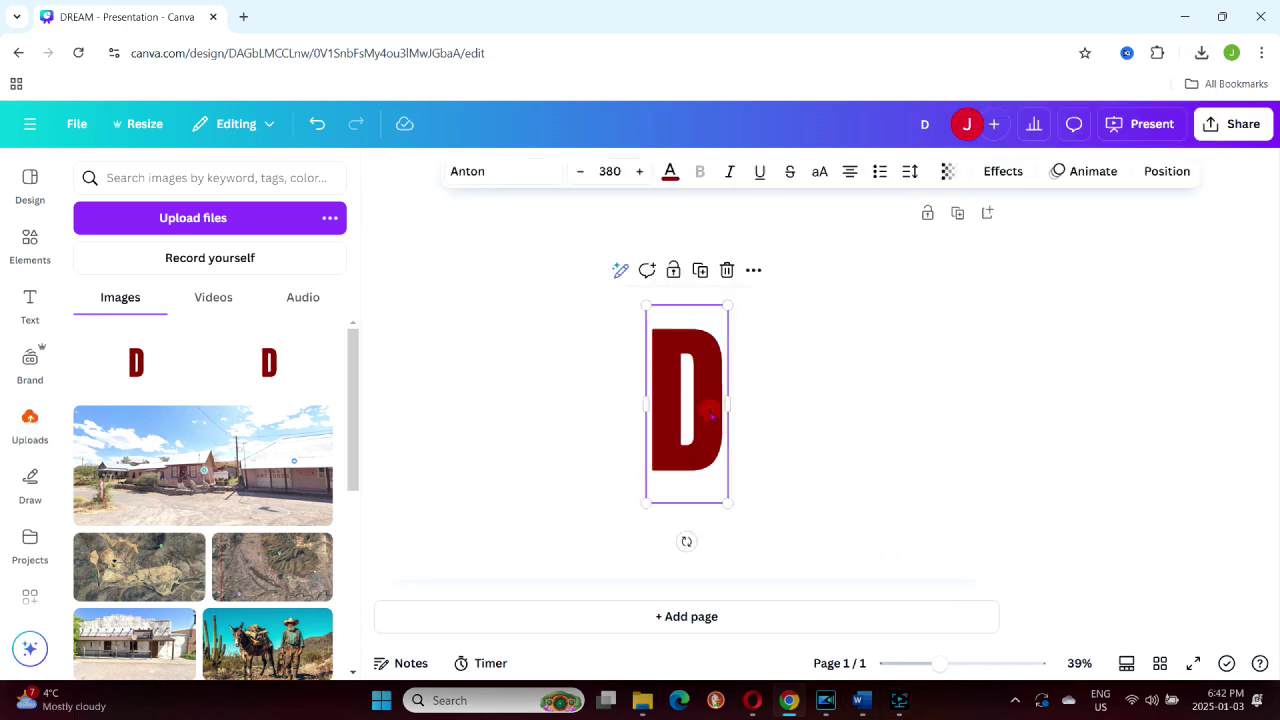
Step: Replace the D with the letter R colored #B22222
double_click(711, 414)
key("BackSpace")
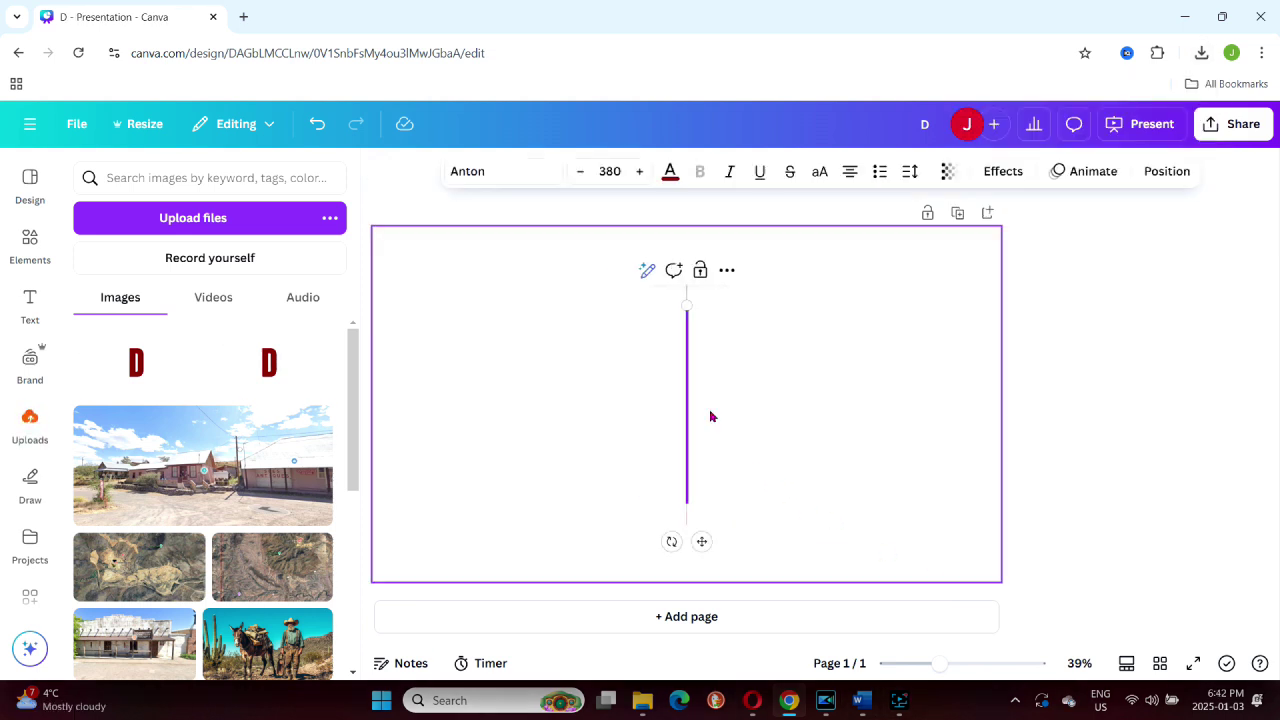
type("R")
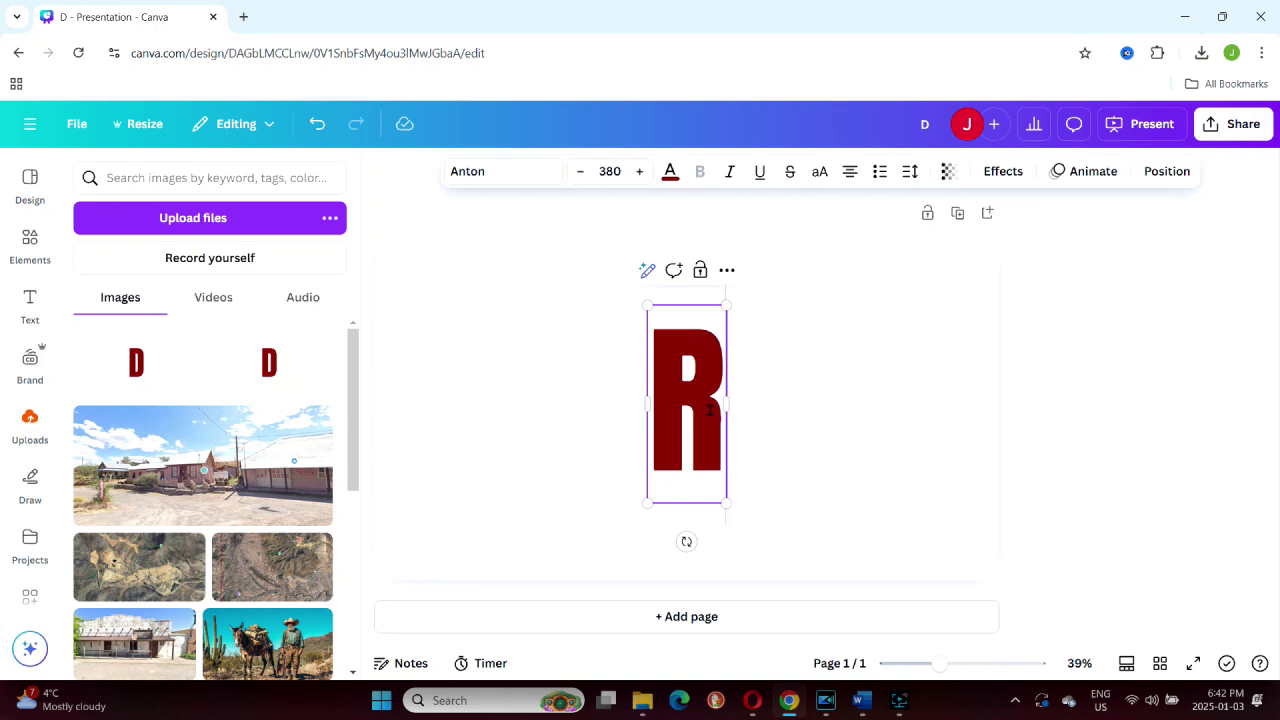
left_click(670, 171)
left_click(243, 475)
type("#B22222")
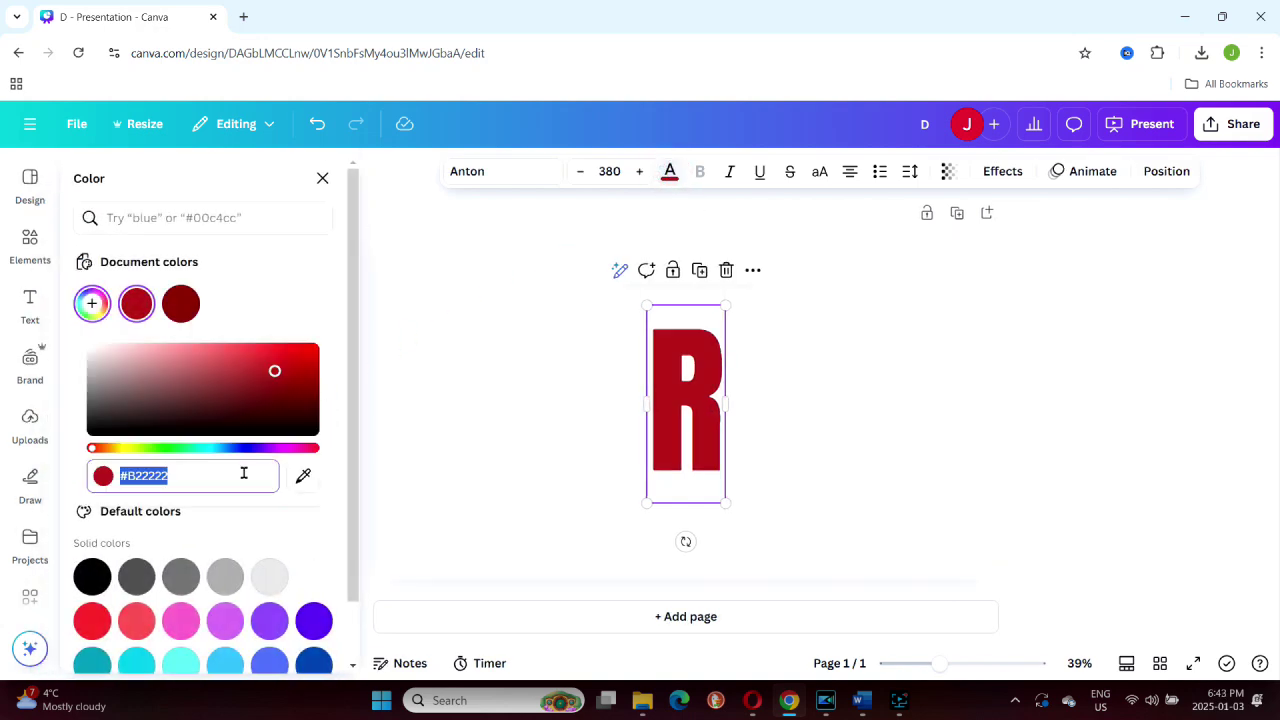
key("Escape")
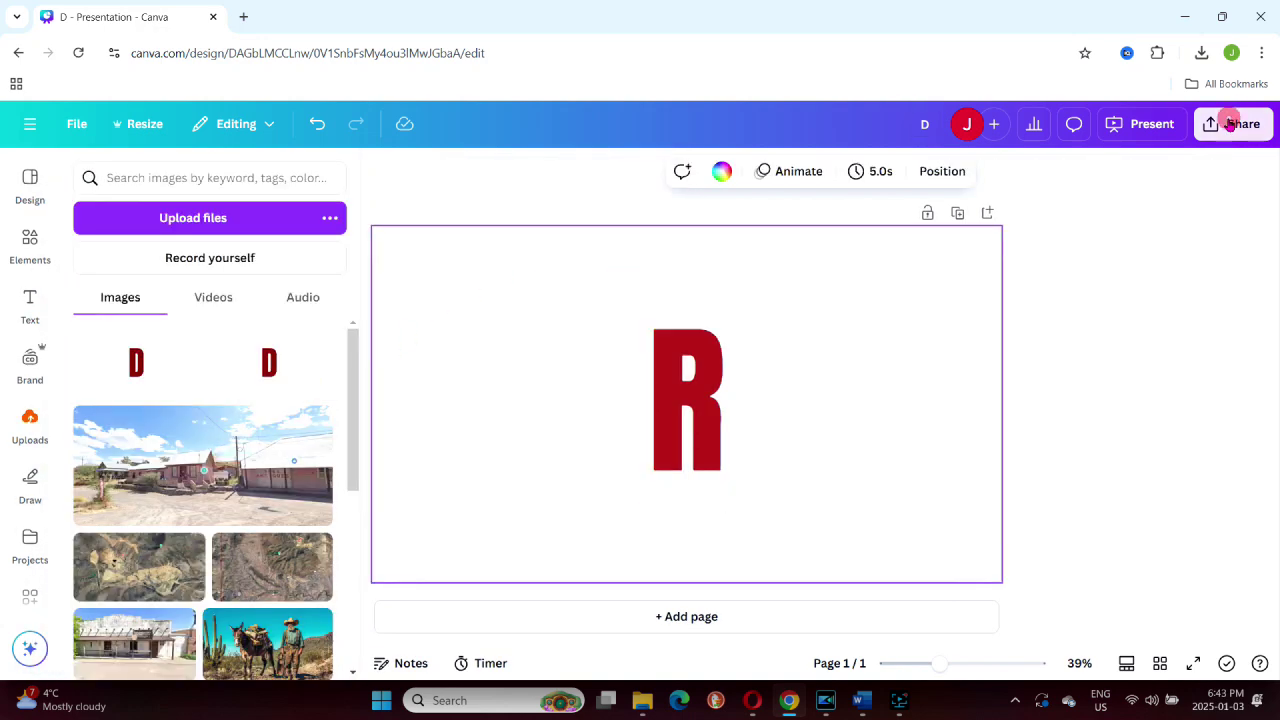
Step: Download the R page as a PNG
left_click(1231, 124)
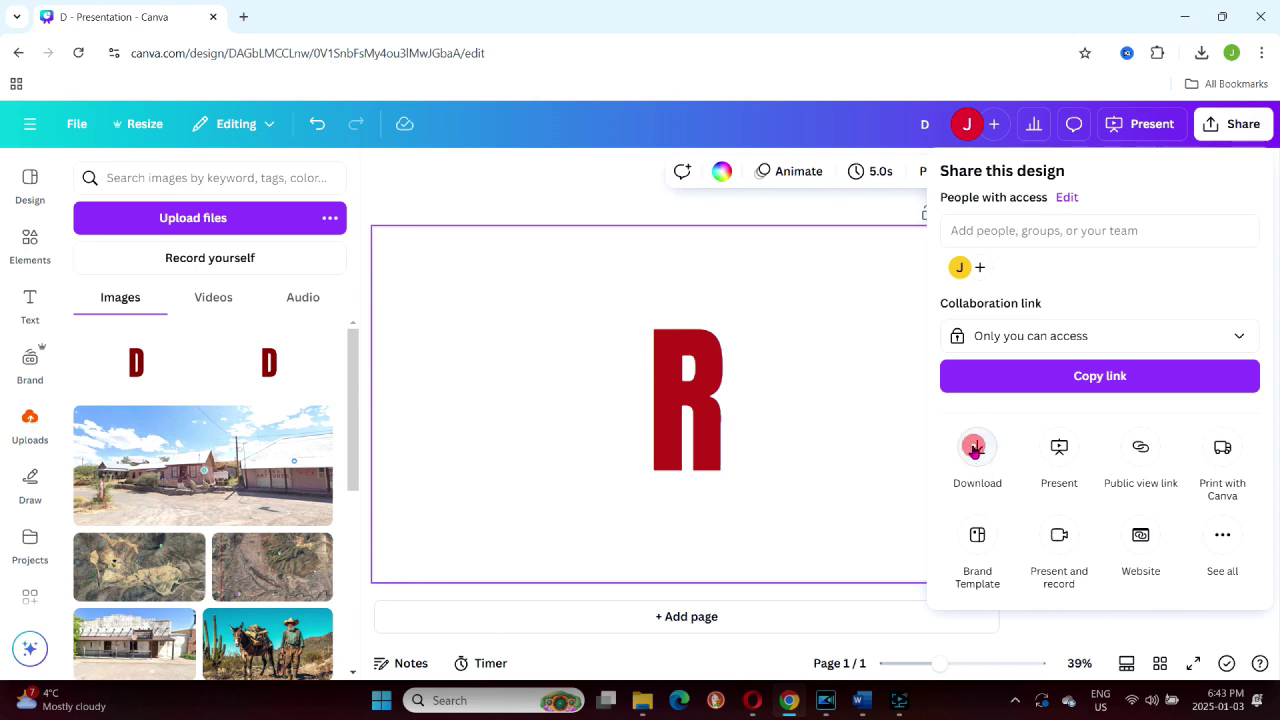
left_click(978, 458)
left_click(1090, 497)
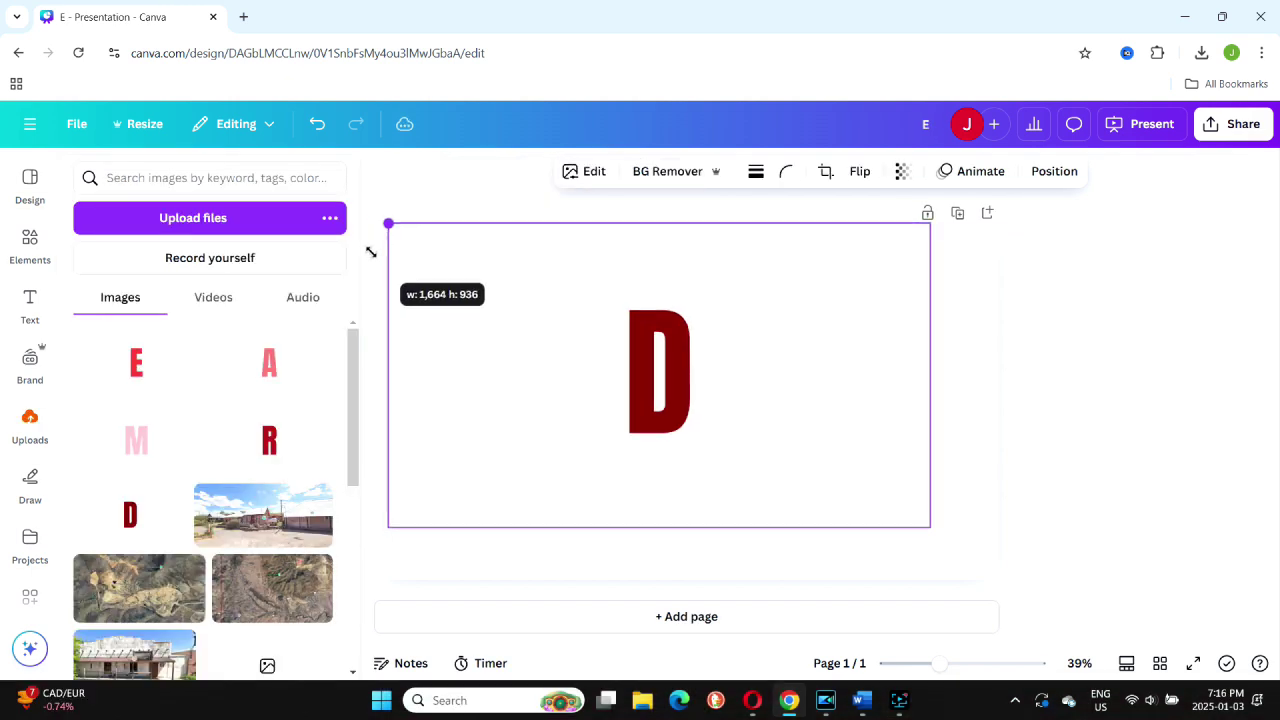
left_click_drag(369, 251, 363, 243)
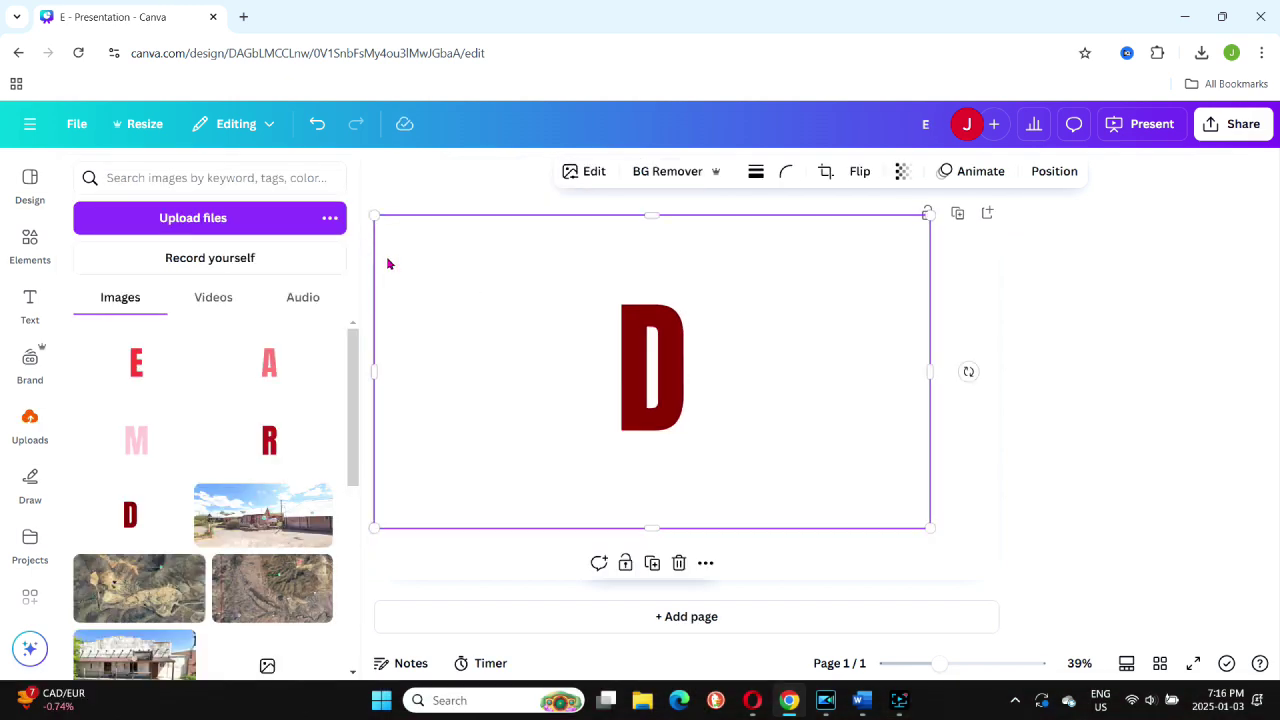
Step: Enlarge the D image, crop away its side margins and move it left
left_click_drag(929, 527, 1000, 566)
left_click_drag(855, 310, 857, 322)
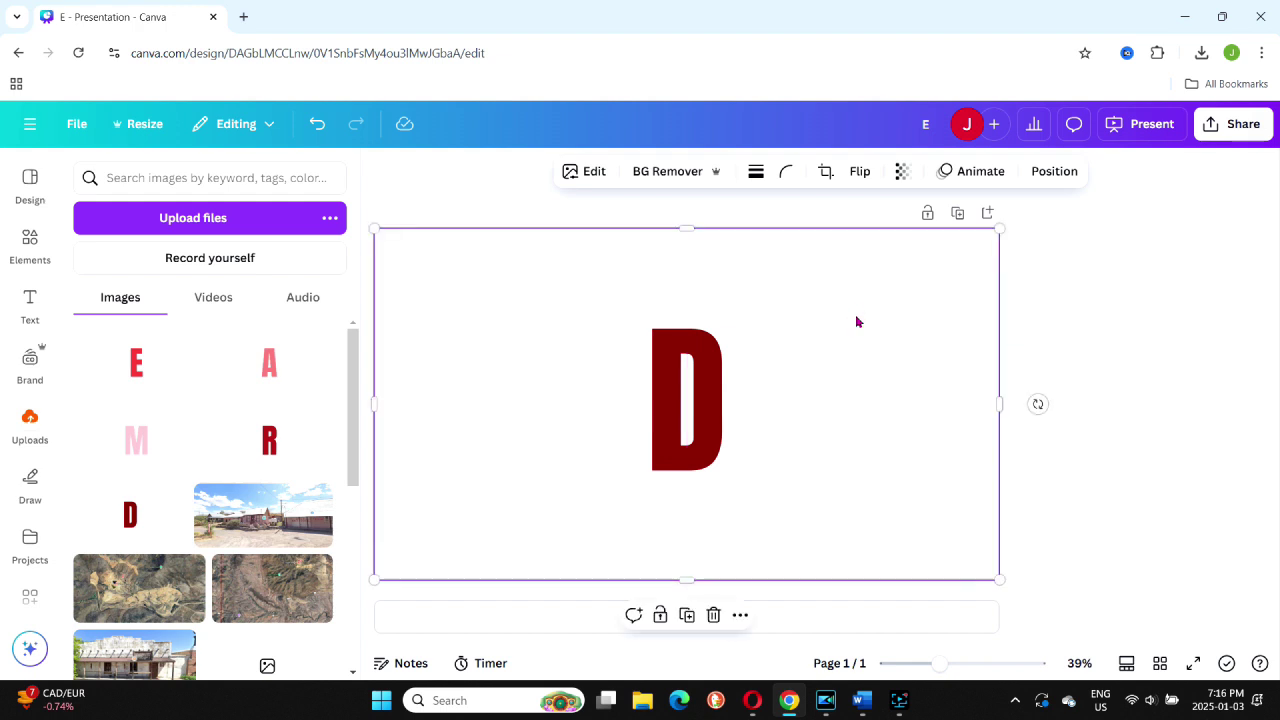
left_click_drag(1000, 405, 729, 403)
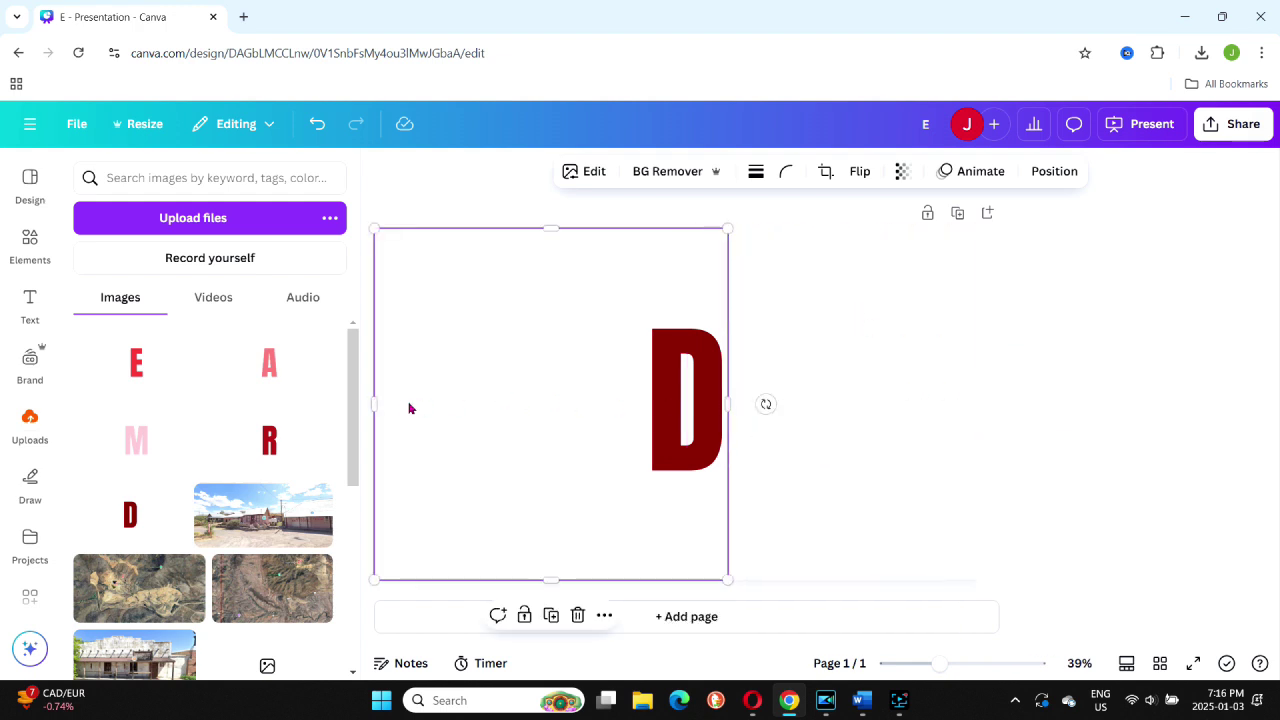
left_click_drag(372, 403, 646, 418)
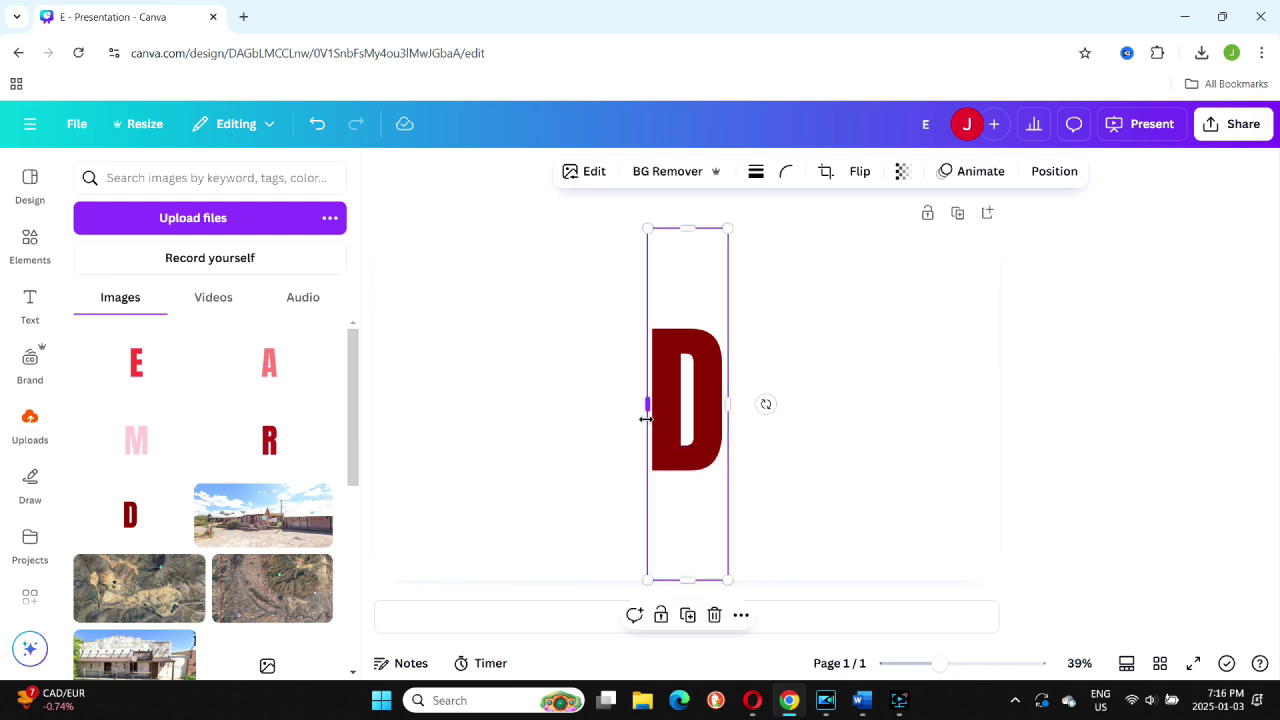
left_click_drag(706, 387, 428, 366)
Step: Add the R, E, A and M images beside the D to spell DREAM
left_click(269, 440)
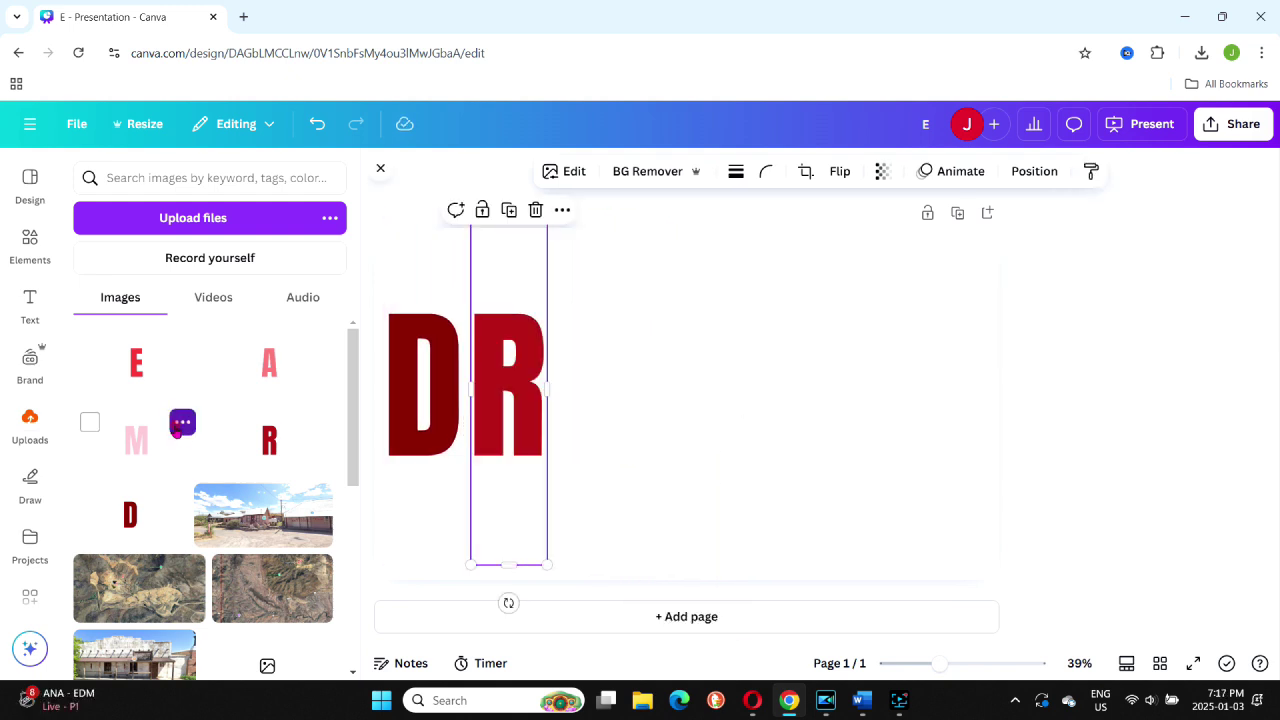
left_click(182, 422)
left_click(141, 367)
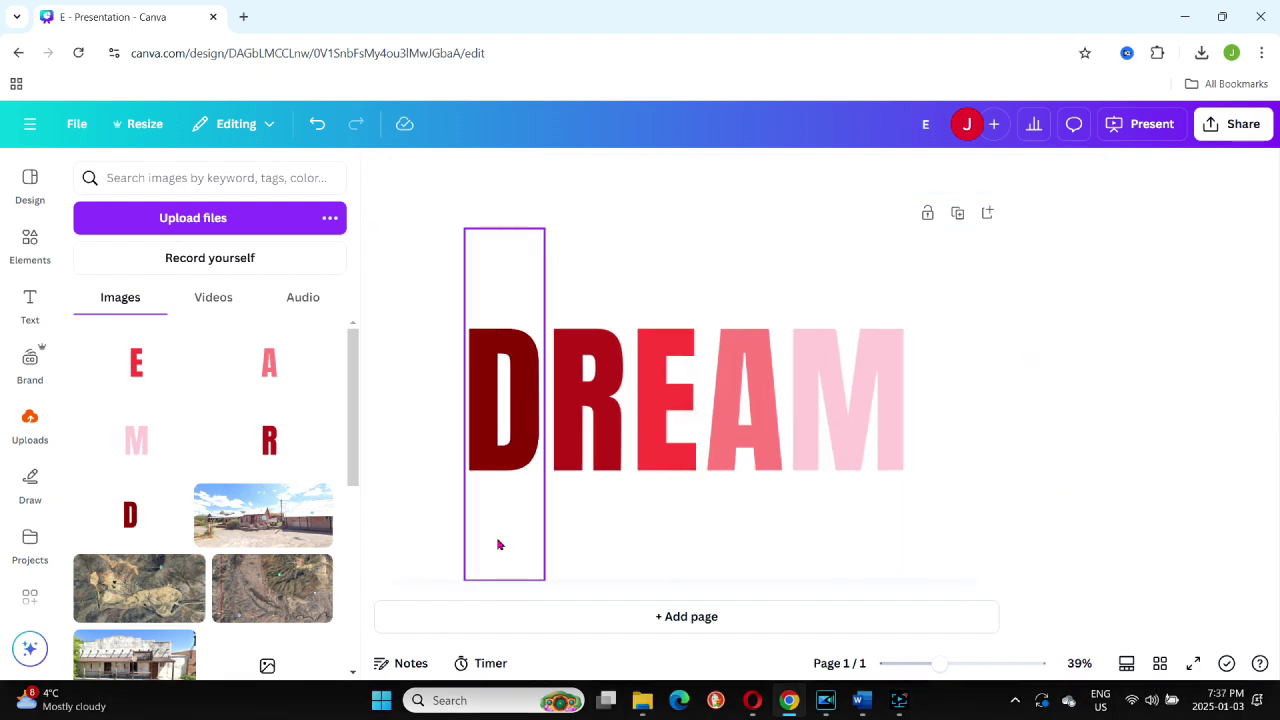
left_click(510, 445)
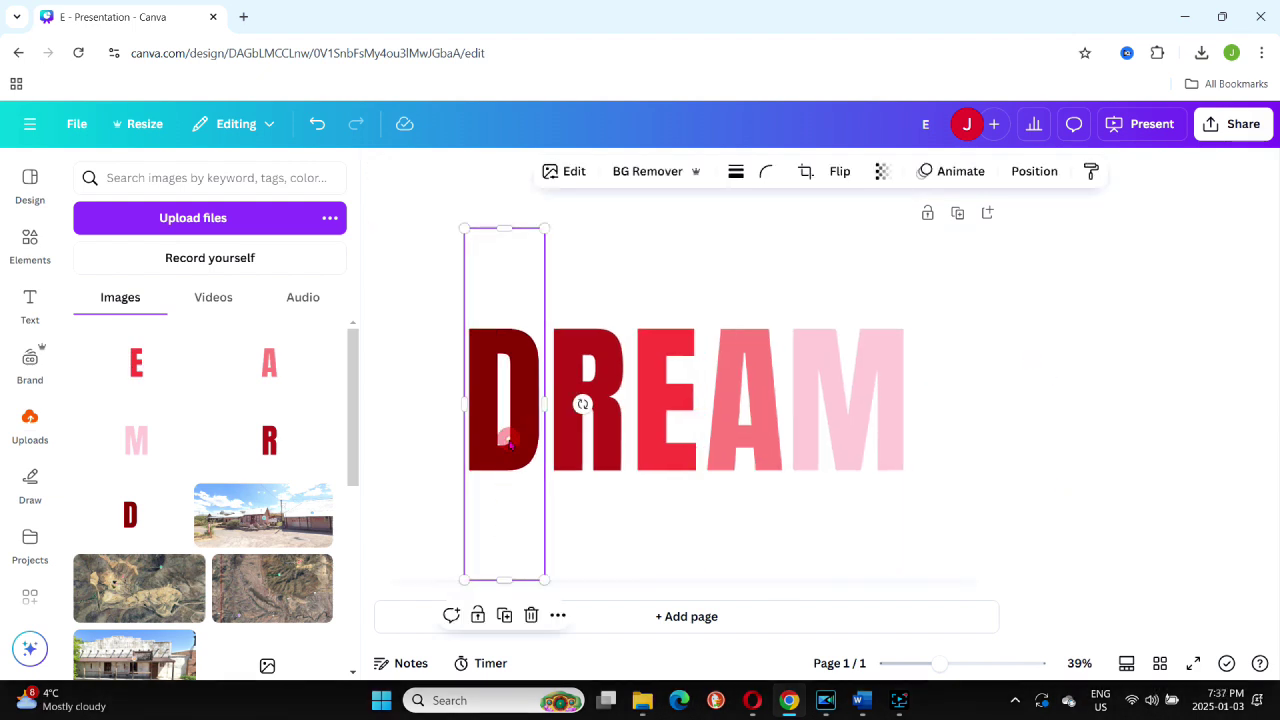
Step: Apply a drop shadow to the D with blur 20
left_click(565, 171)
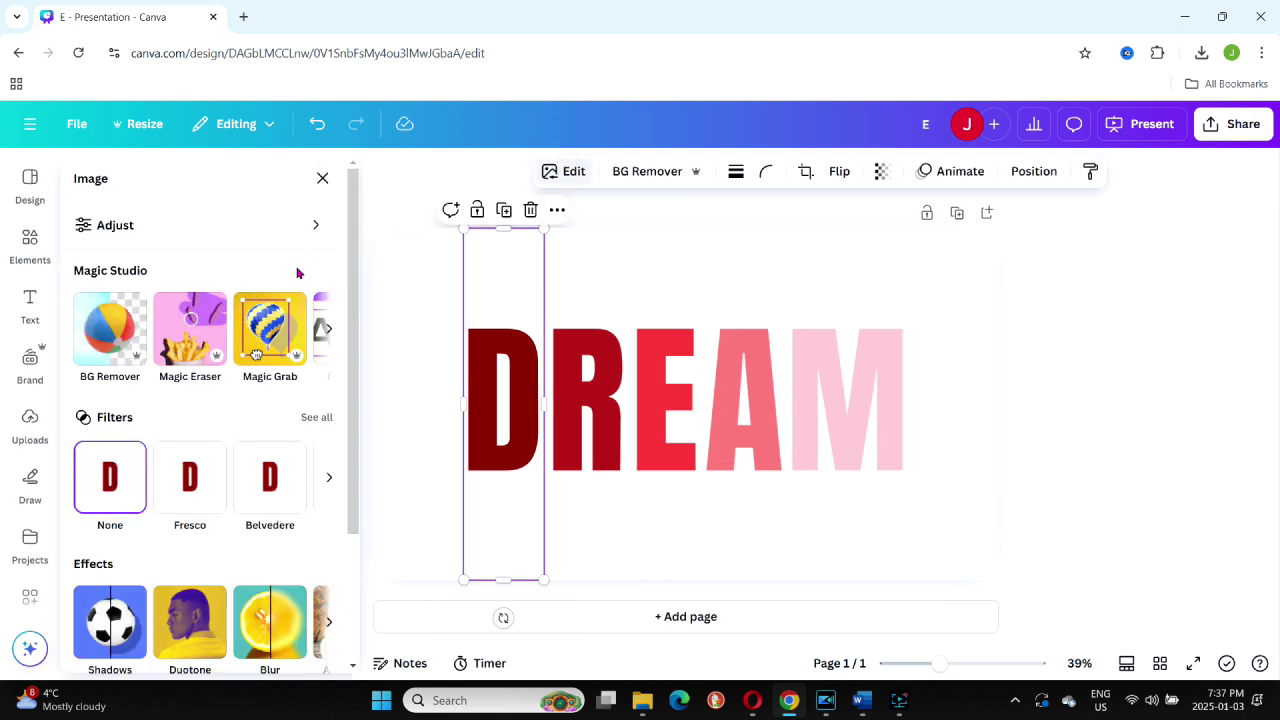
left_click(100, 618)
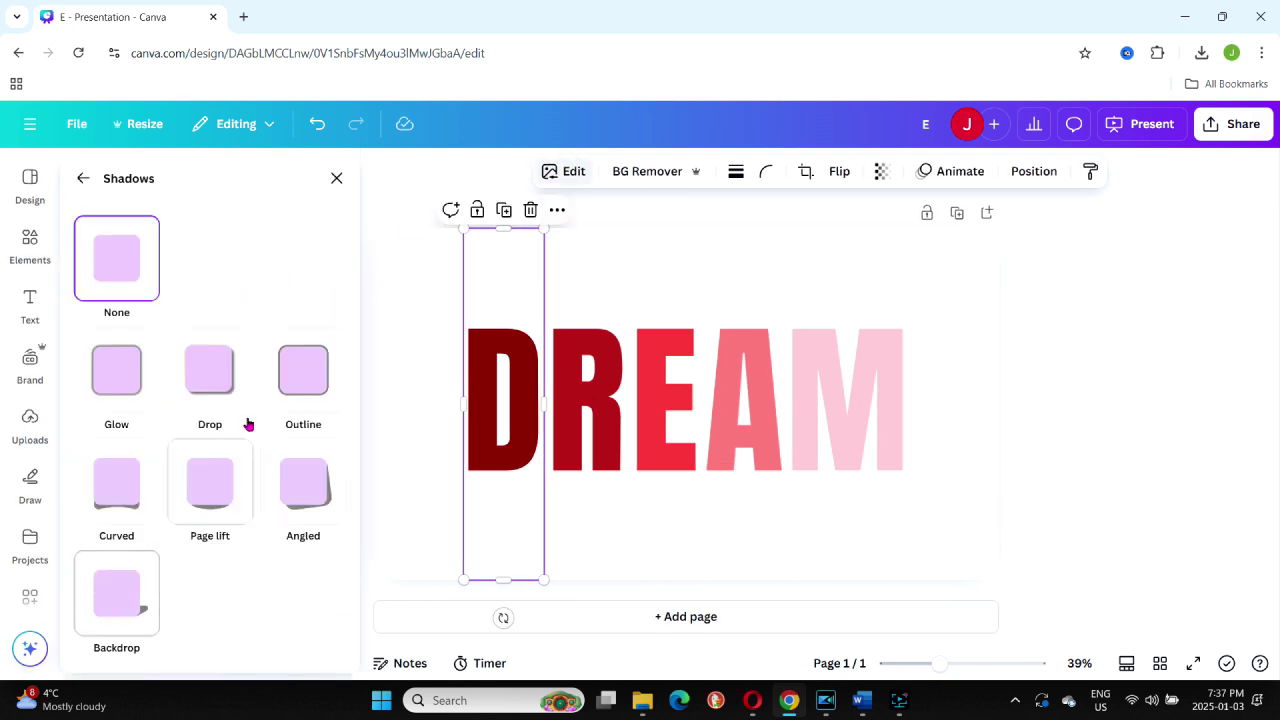
left_click(203, 367)
left_click_drag(357, 375, 352, 570)
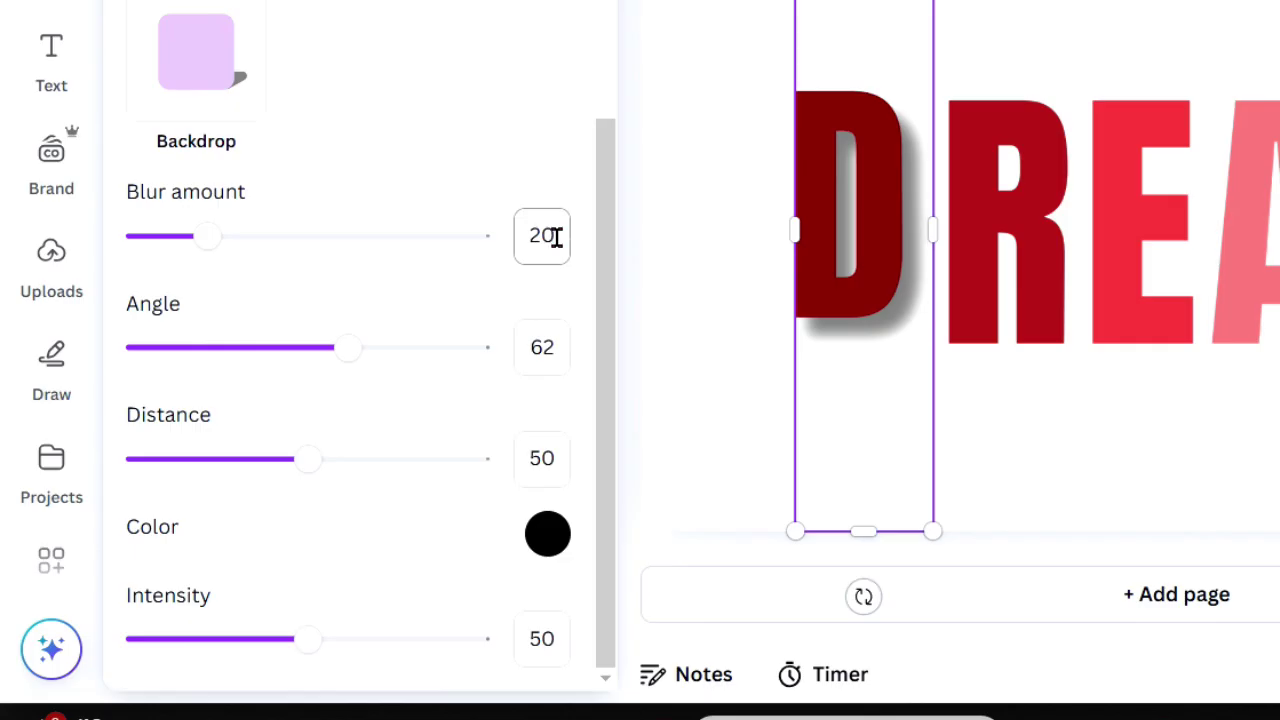
left_click(322, 411)
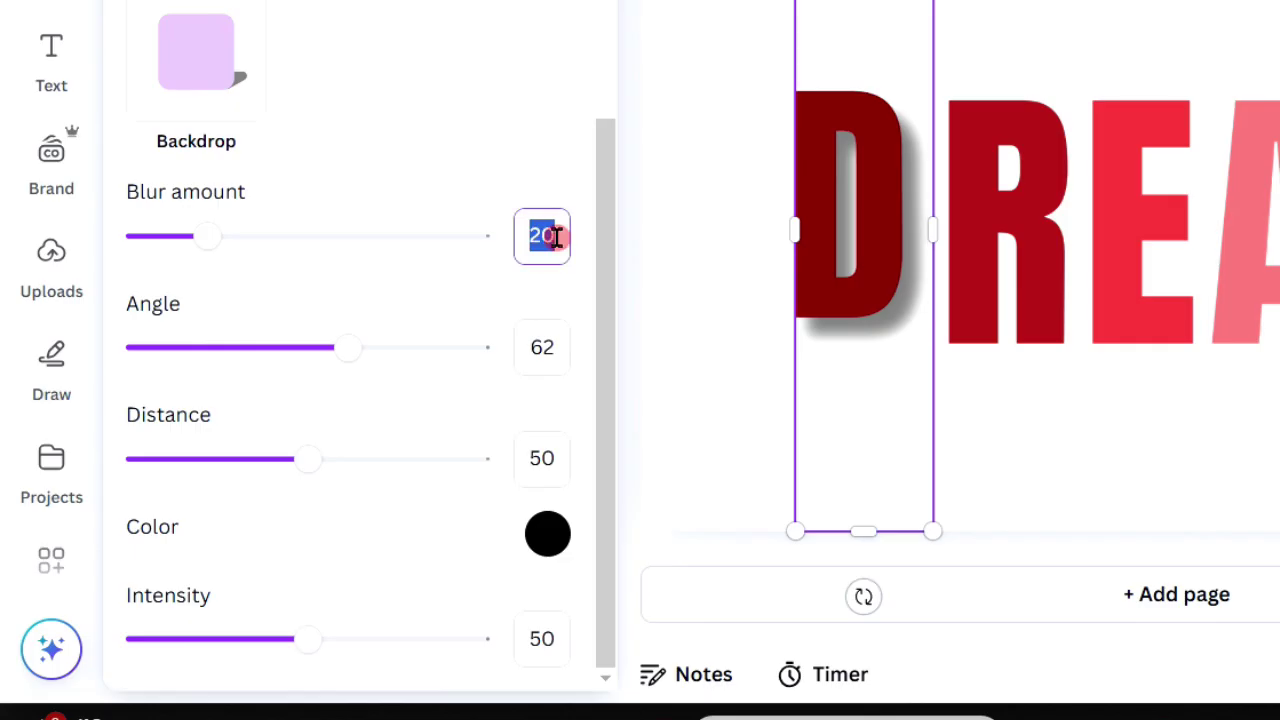
type("20")
key("Return")
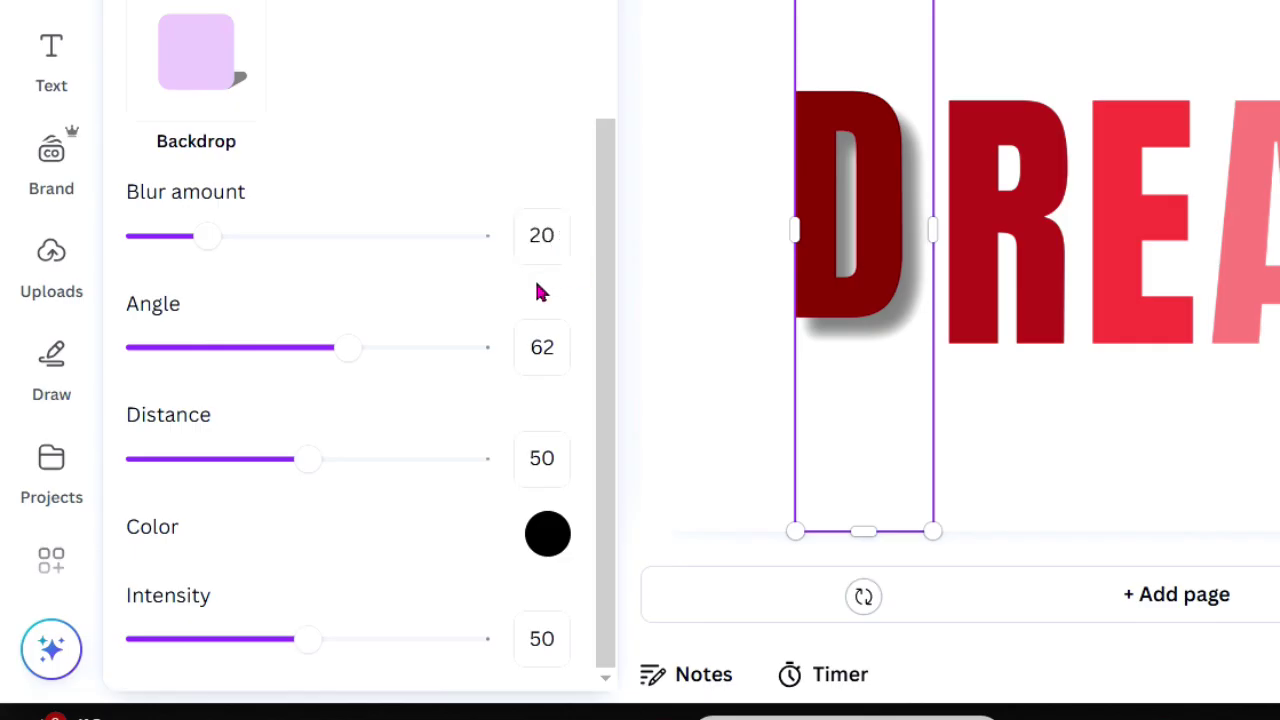
Step: Set the D's shadow angle to 30, distance 53 and intensity 80
left_click(557, 341)
type("30")
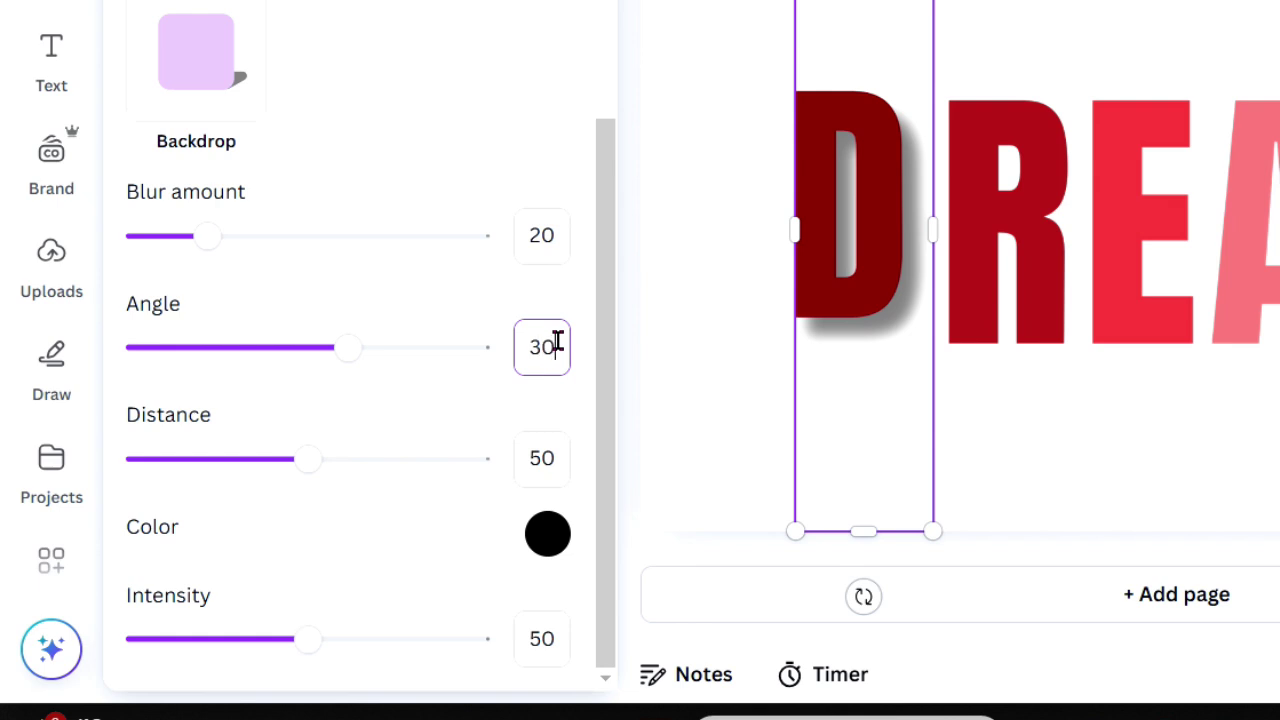
key("Return")
left_click(553, 437)
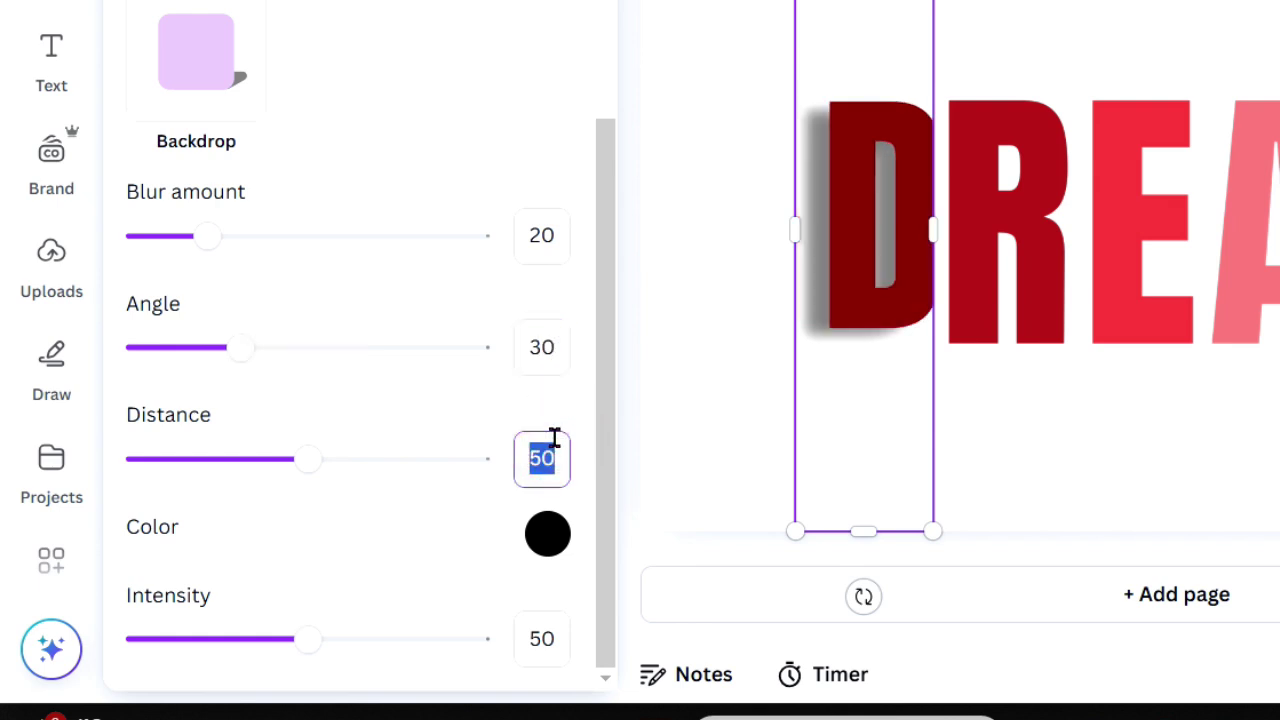
type("53")
key("Return")
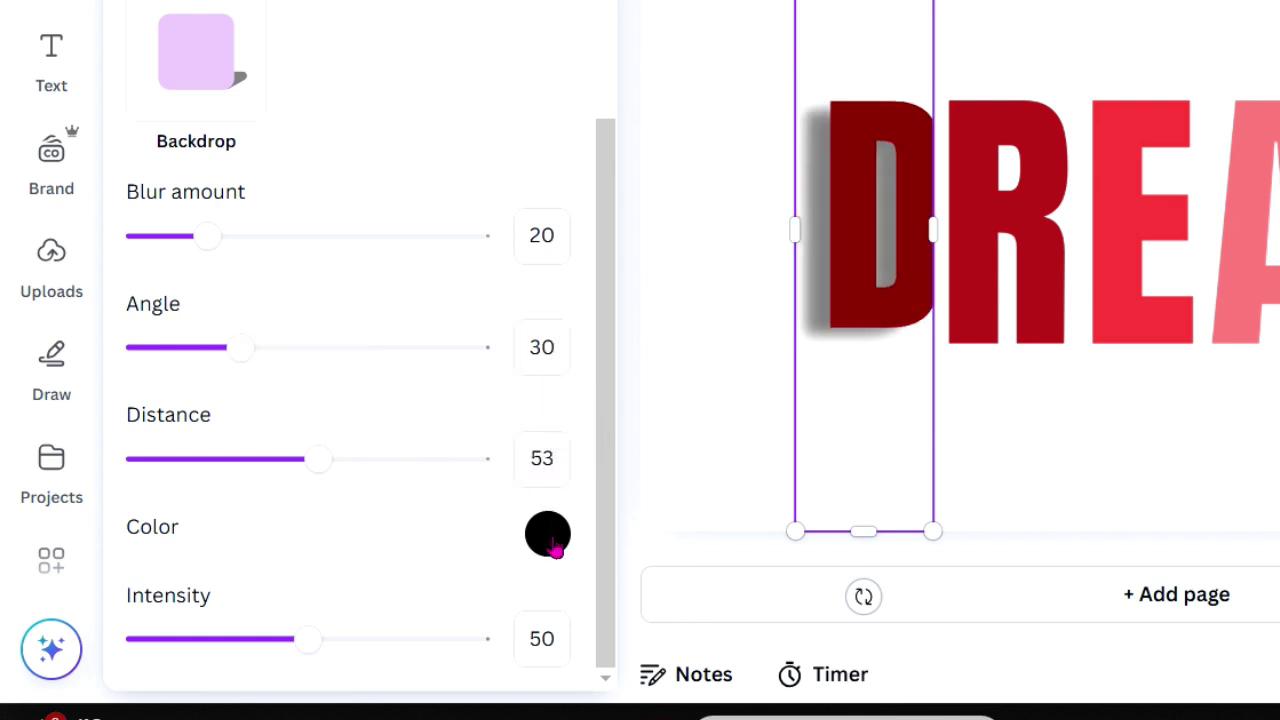
left_click(547, 640)
type("80")
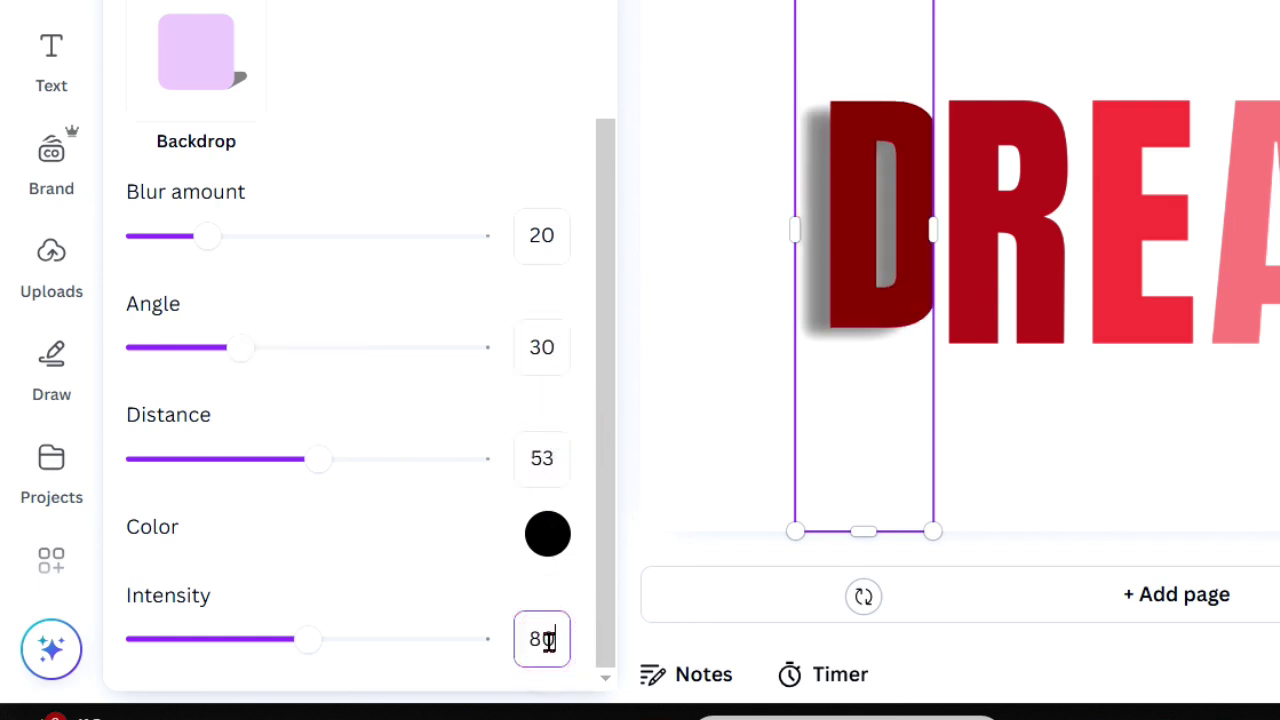
key("Return")
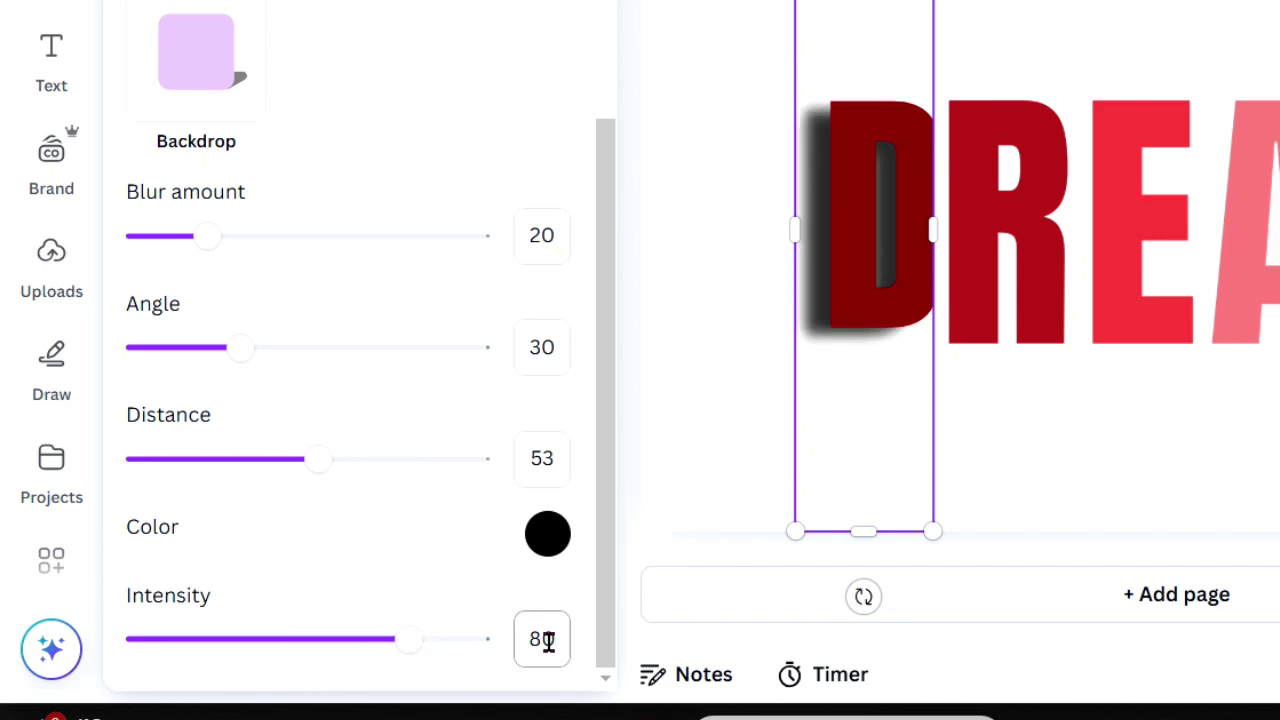
Step: Apply the same drop shadow to the R
left_click(1027, 263)
left_click(372, 193)
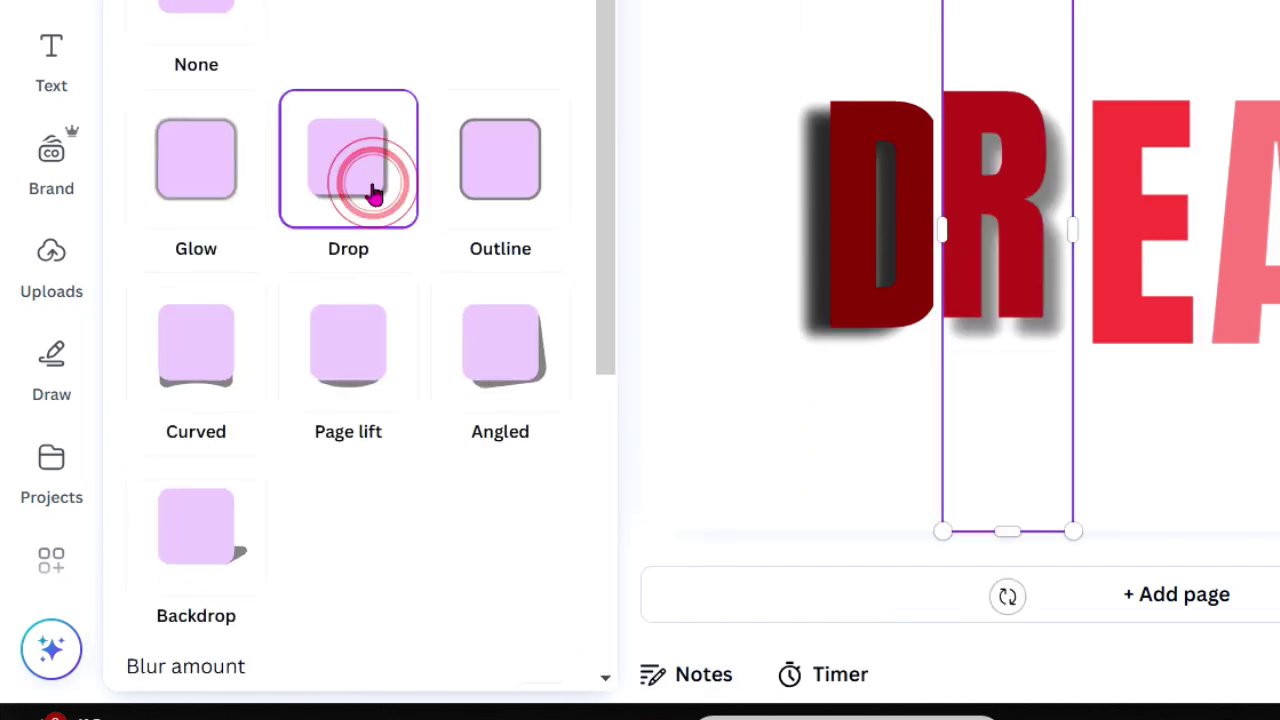
left_click(319, 179)
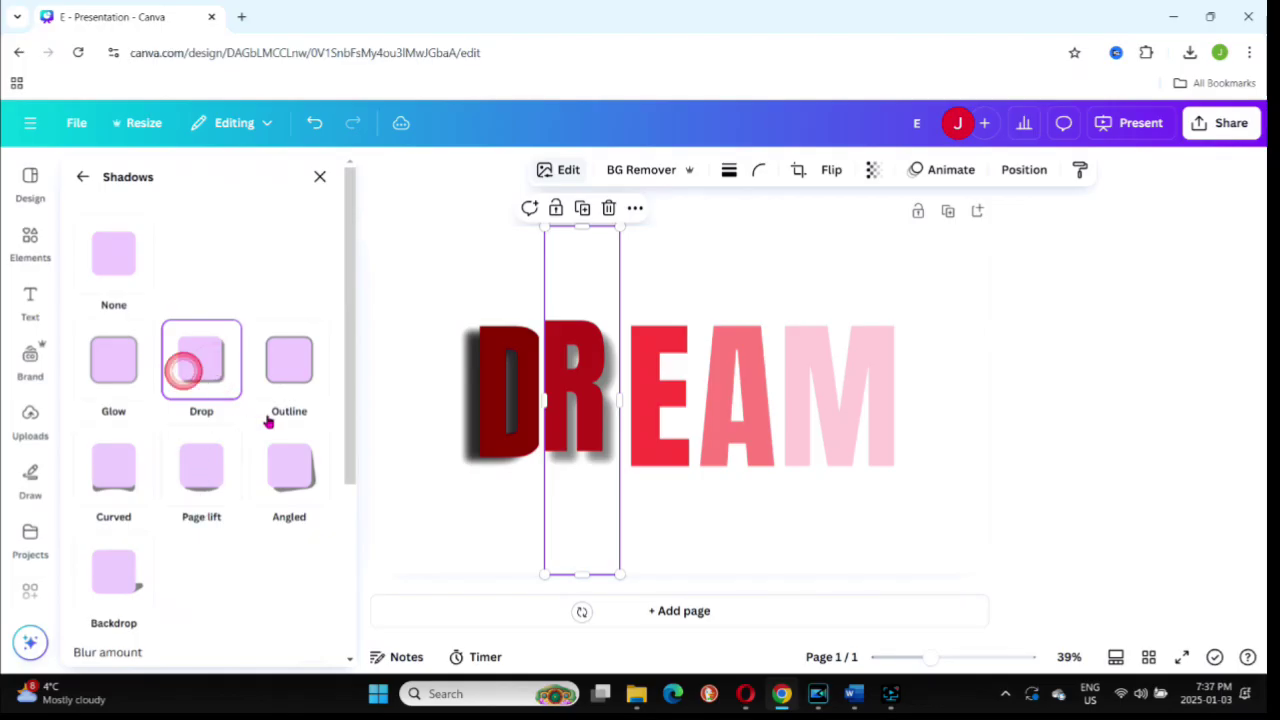
left_click(347, 466)
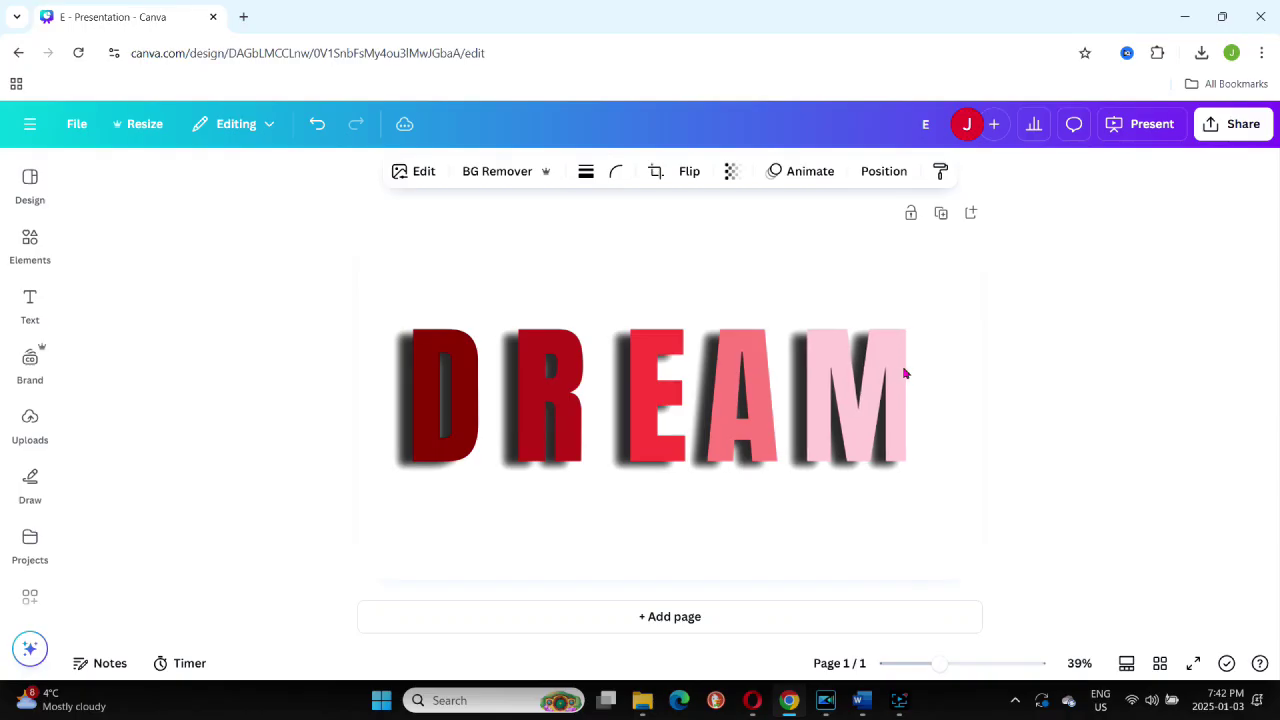
Step: Push M, E, R and D toward the A so the letters overlap, then select the group
left_click_drag(903, 371, 891, 366)
left_click_drag(631, 408, 668, 403)
left_click_drag(563, 407, 622, 404)
left_click_drag(456, 404, 562, 404)
left_click(676, 460)
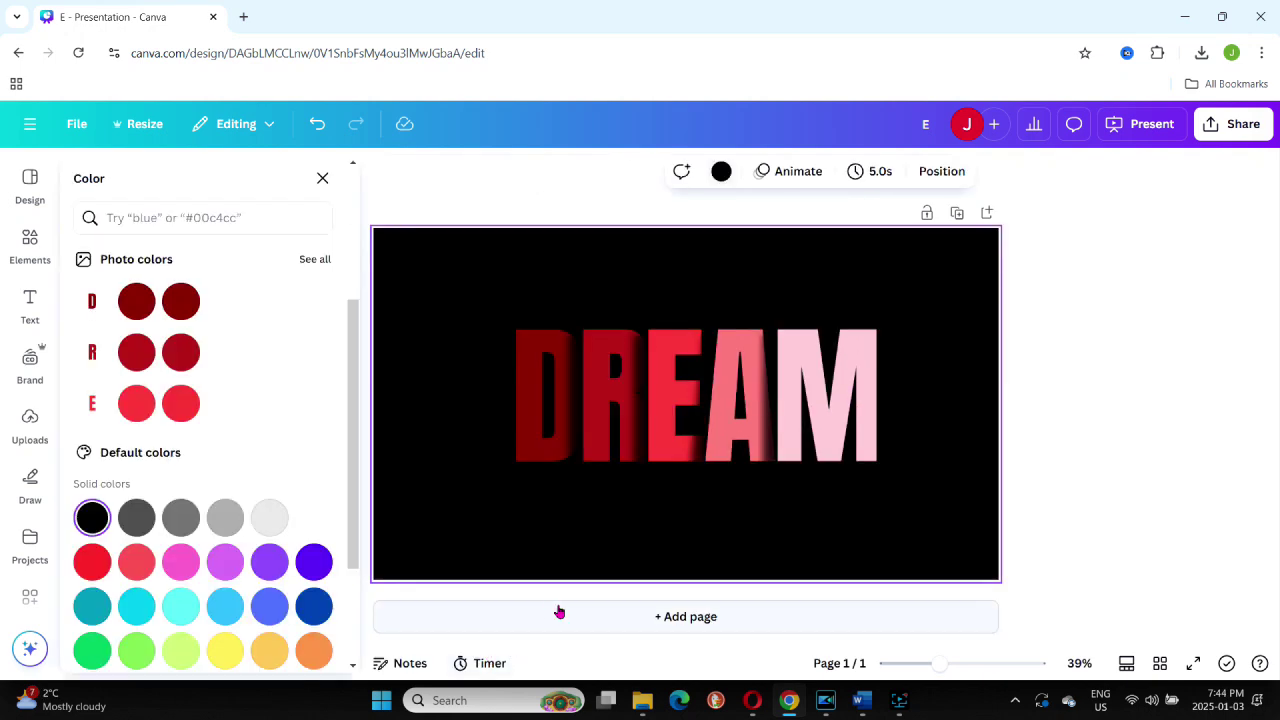
Step: Enlarge the DREAM lettering and center it on the black page
left_click(1096, 458)
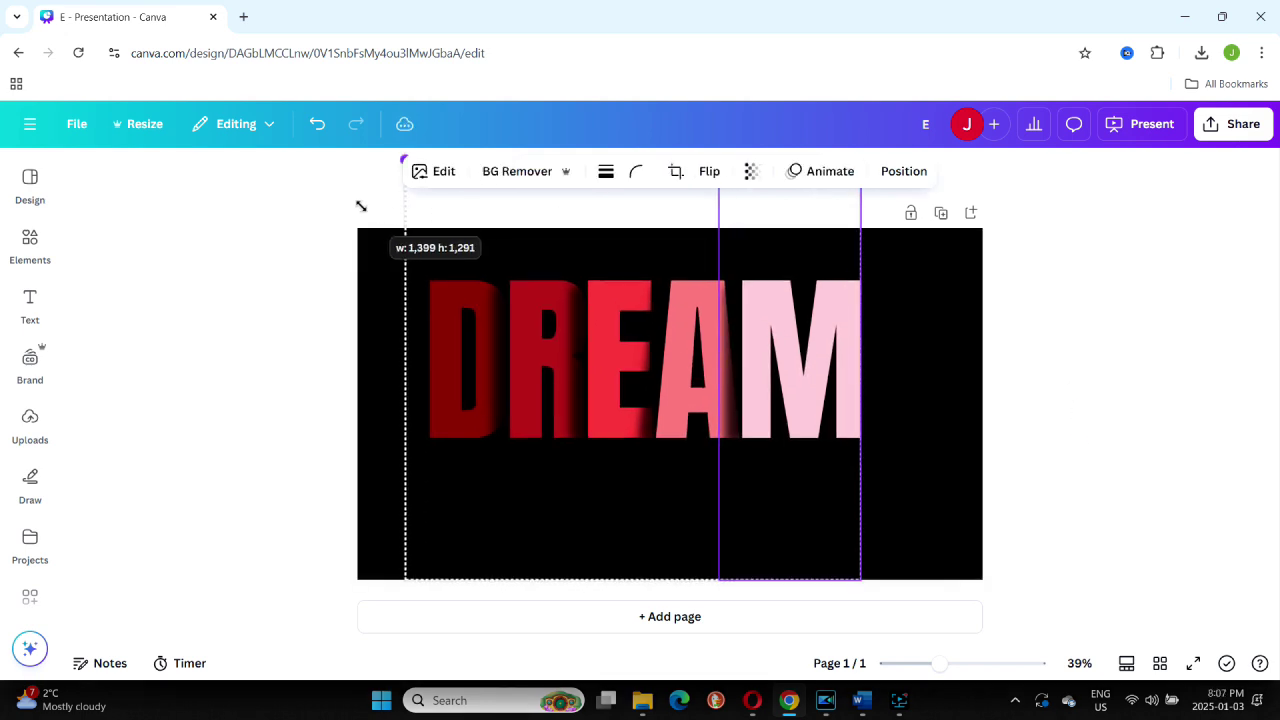
left_click_drag(357, 206, 338, 209)
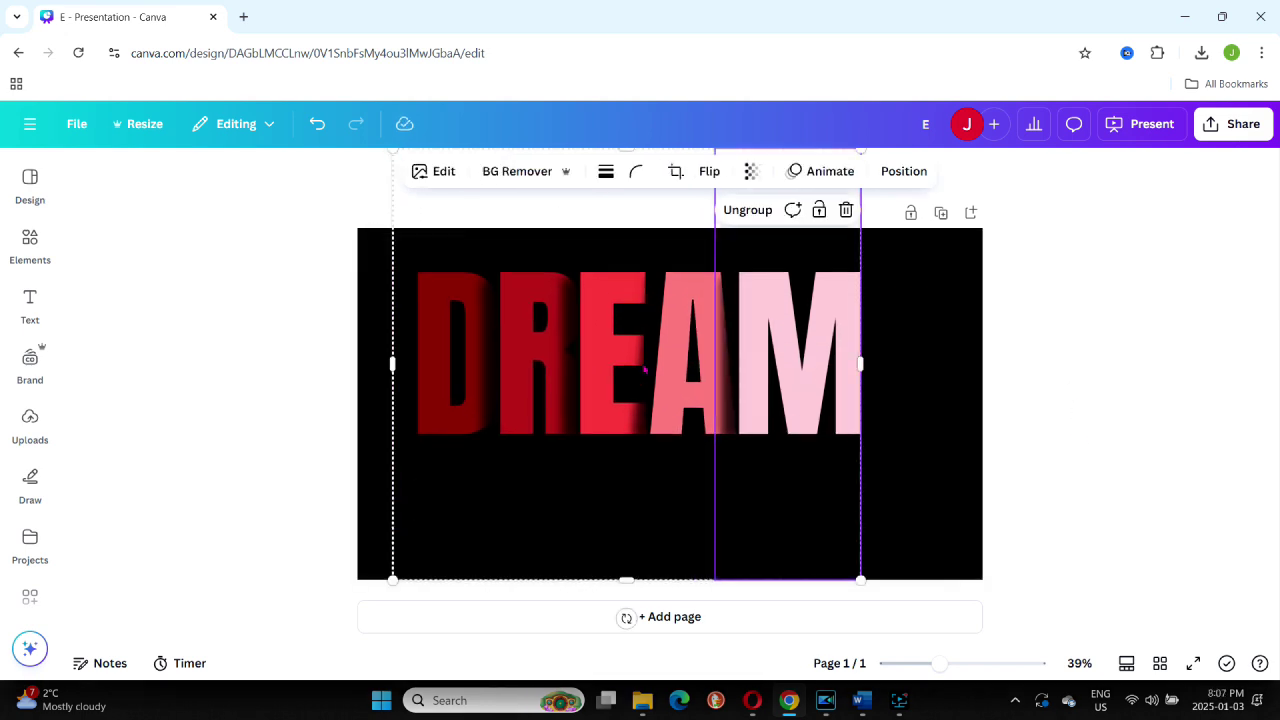
left_click_drag(659, 368, 692, 368)
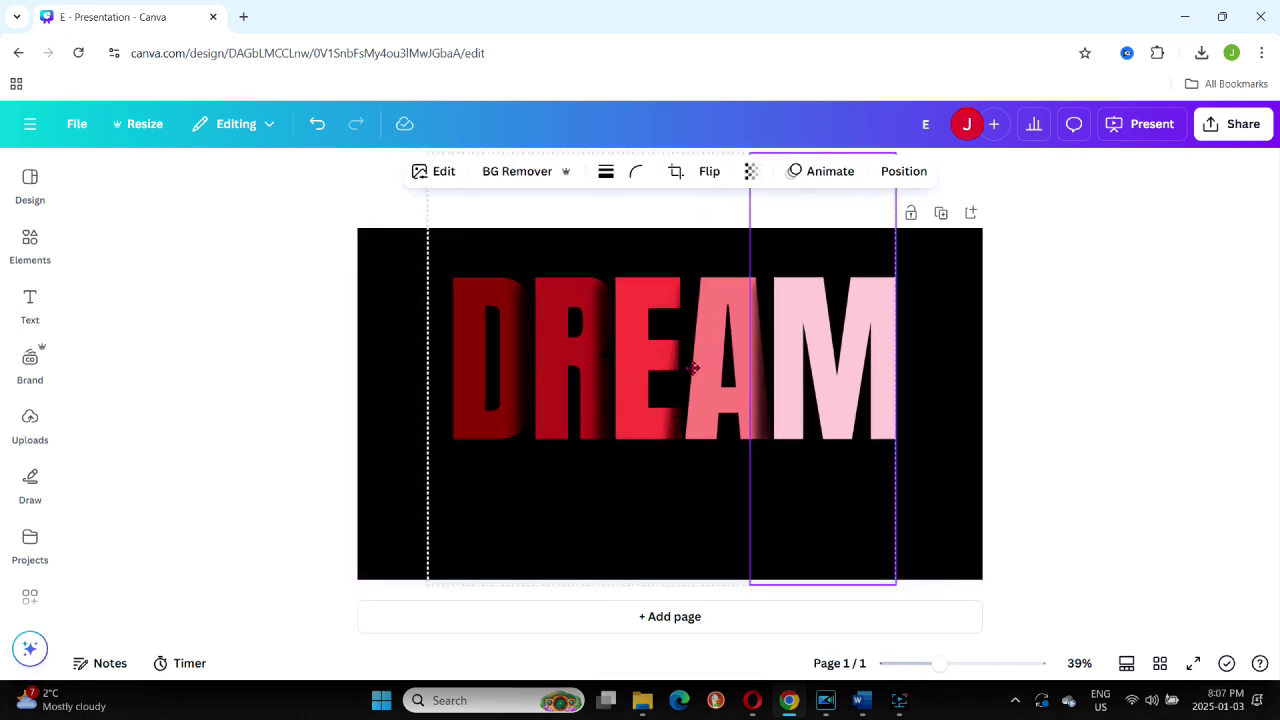
Step: Download the design as a PNG without a transparent background
left_click(1218, 123)
left_click(977, 455)
left_click(950, 412)
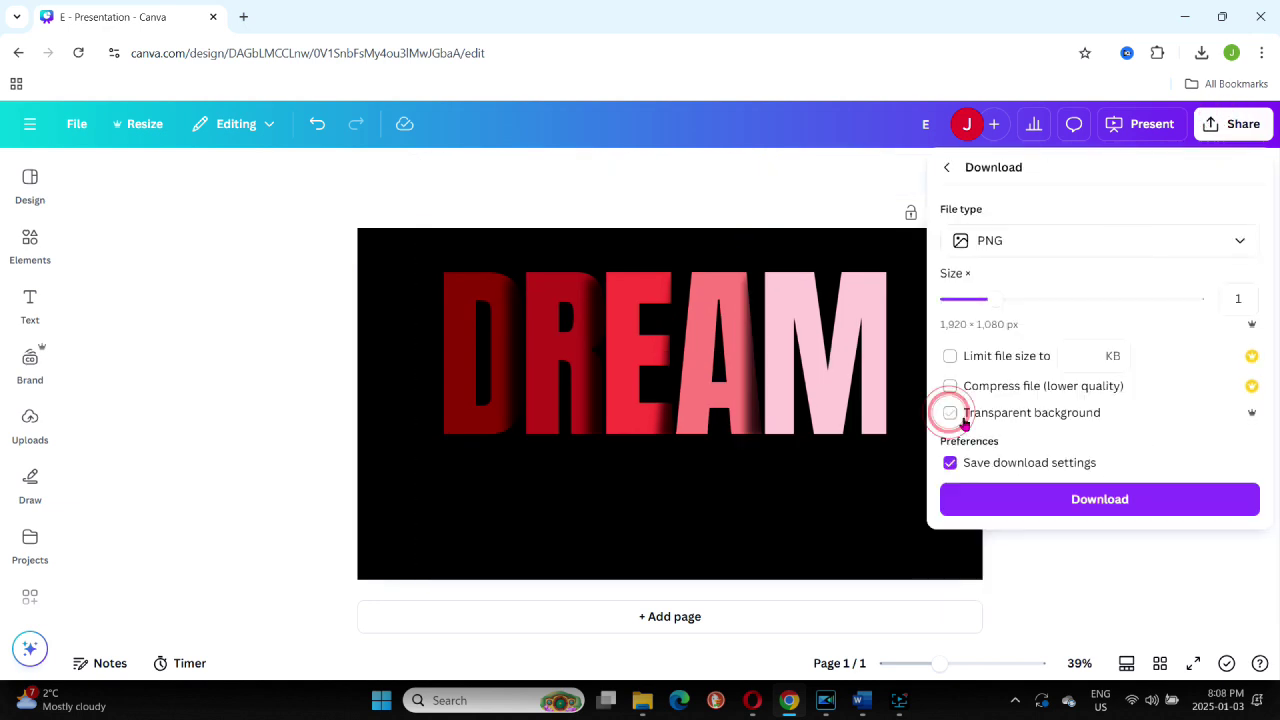
left_click(1112, 497)
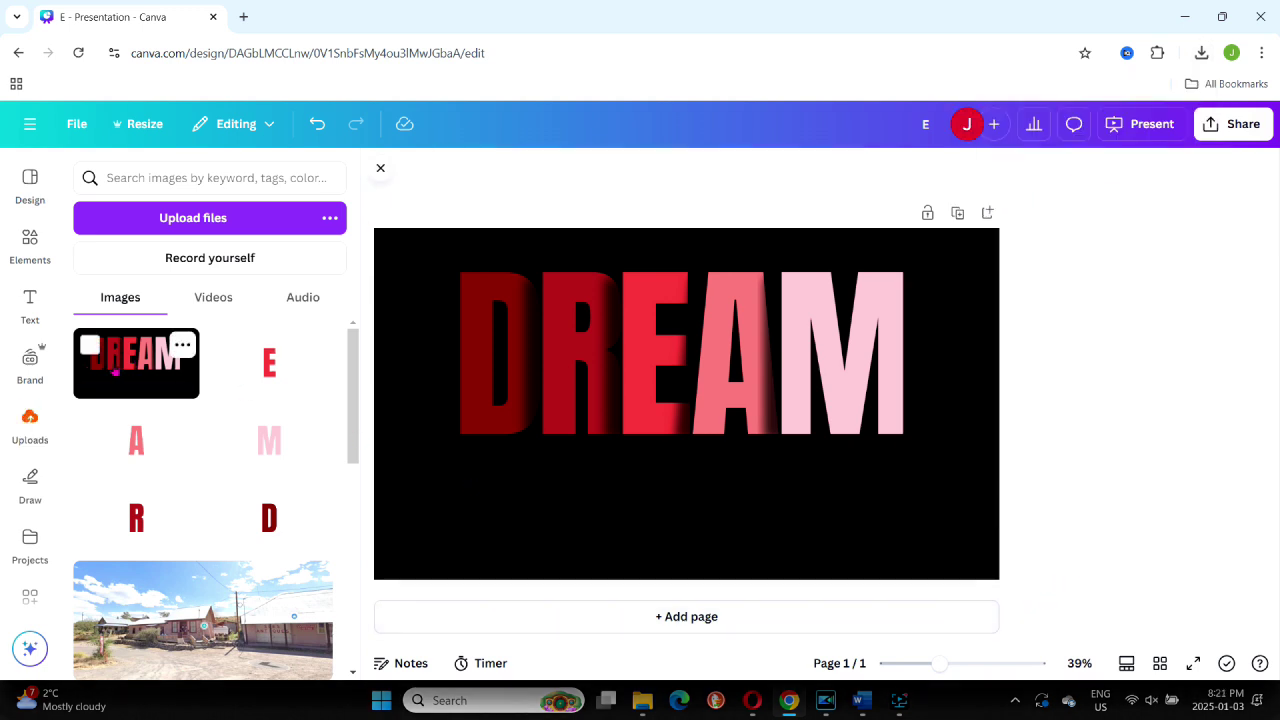
Step: Flip the DREAM image vertically
left_click(409, 394)
left_click(840, 171)
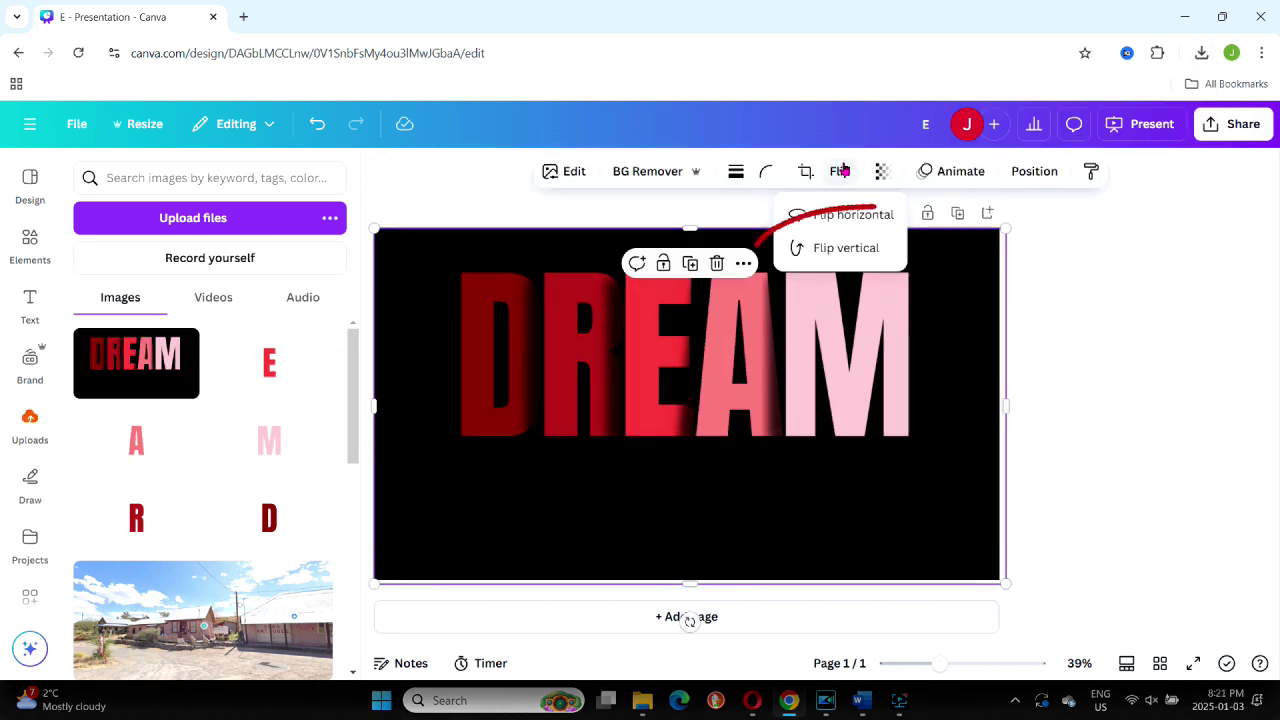
left_click(839, 250)
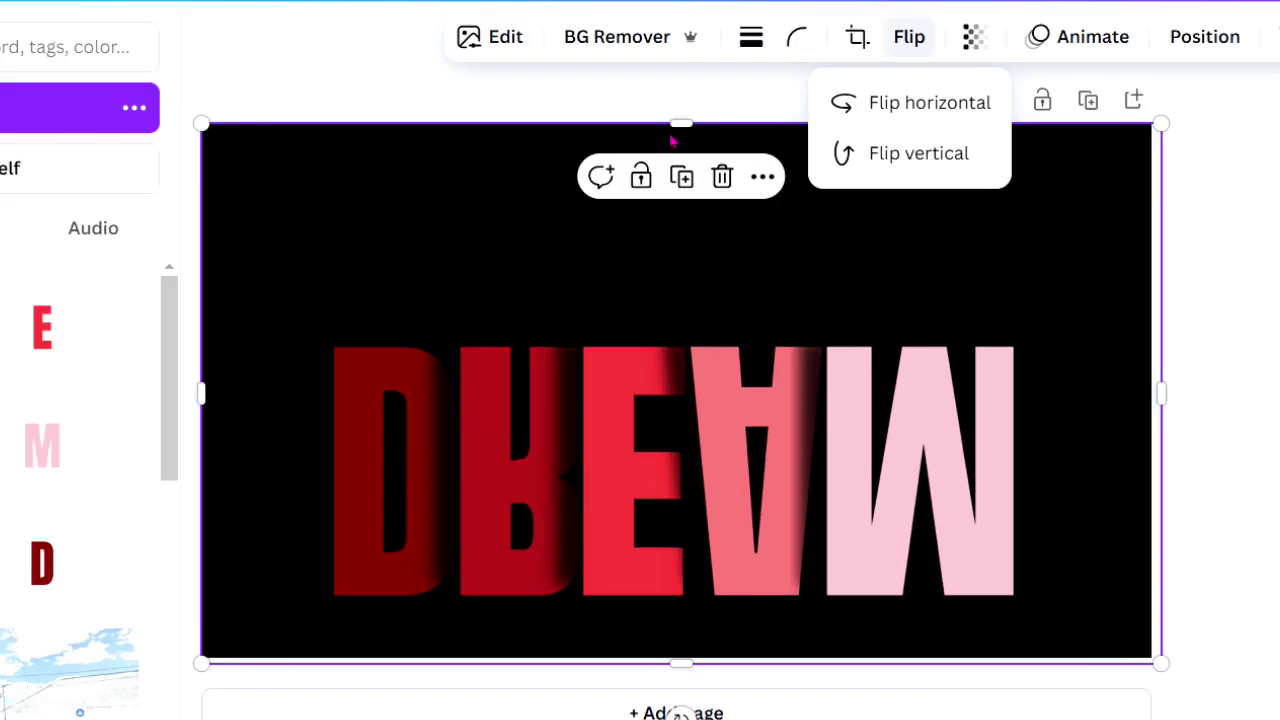
Step: Crop the flipped image from the top and position it under the upright word
left_click_drag(680, 123, 682, 346)
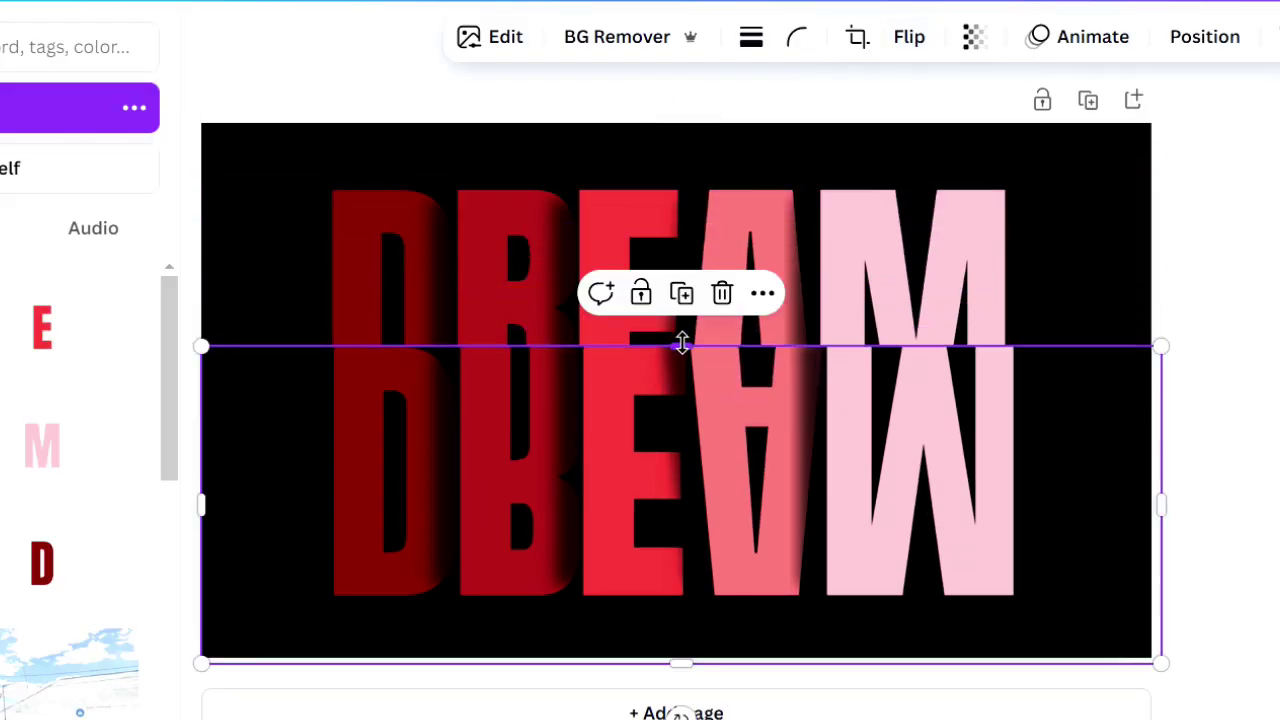
left_click_drag(706, 420, 708, 491)
key("Escape")
left_click(968, 530)
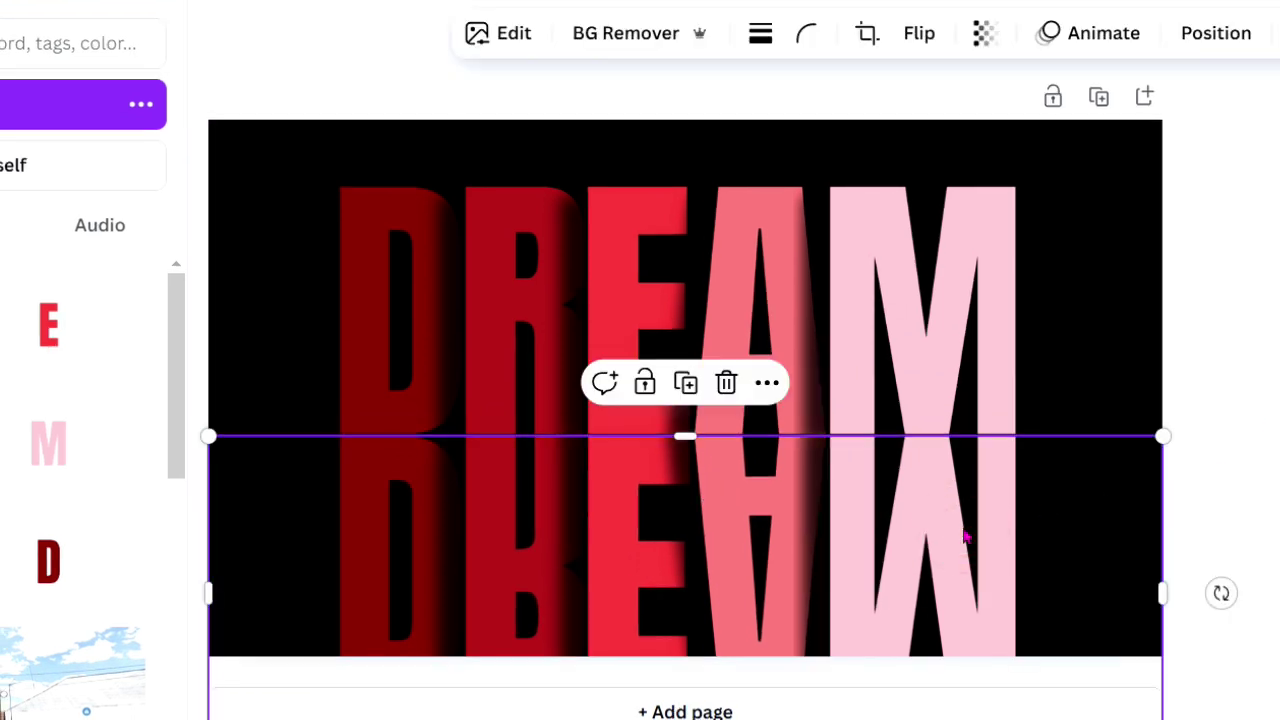
key("Escape")
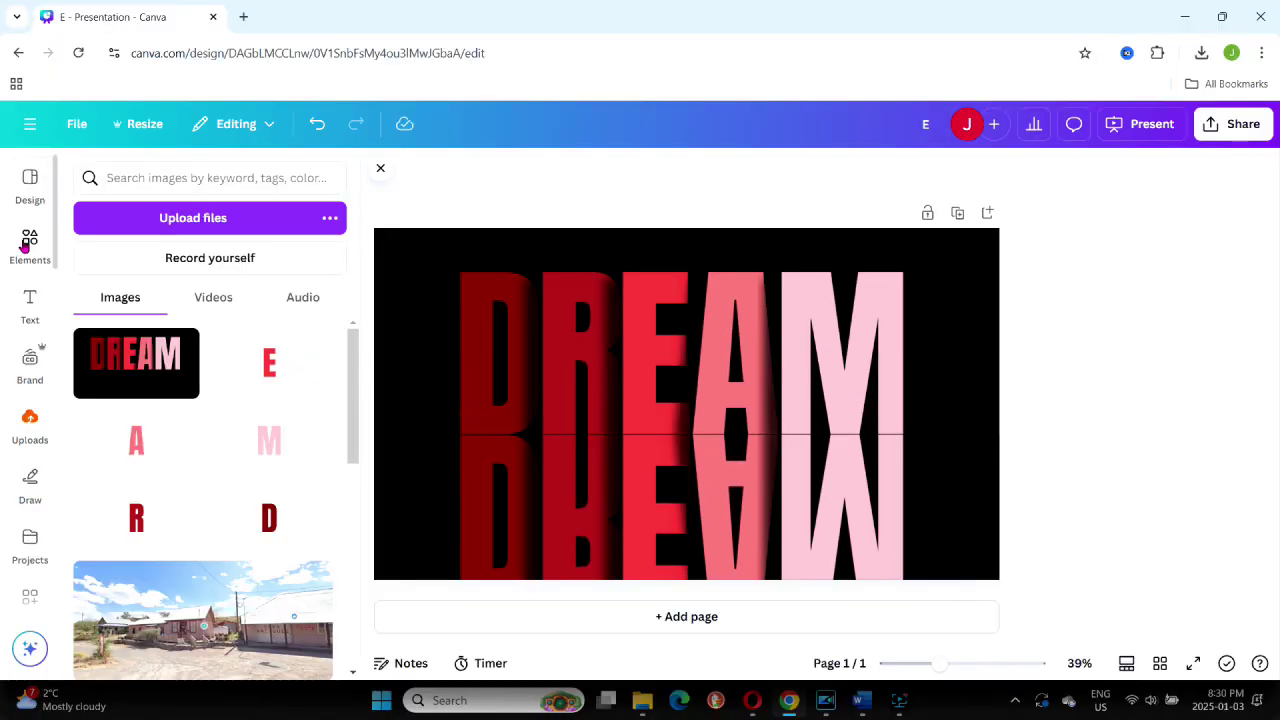
left_click(28, 242)
Step: Search 'black gradient' and place a gradient graphic over the reflection
left_click(206, 173)
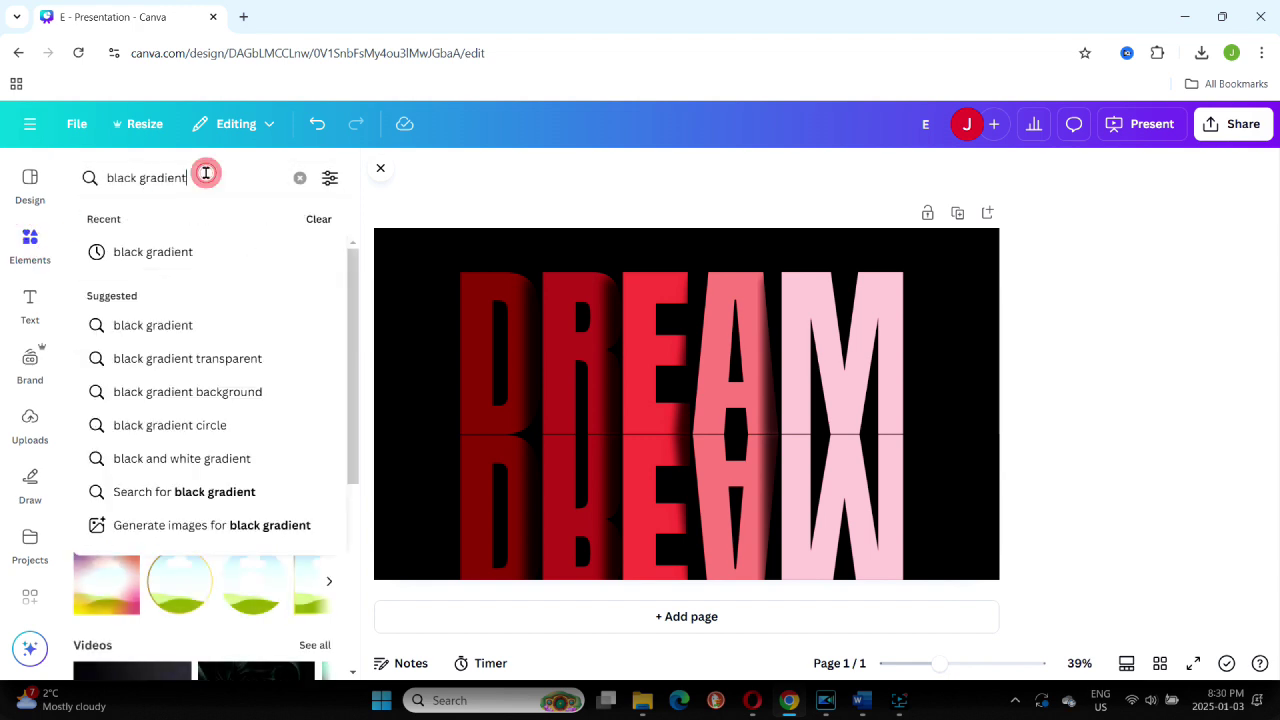
key("Return")
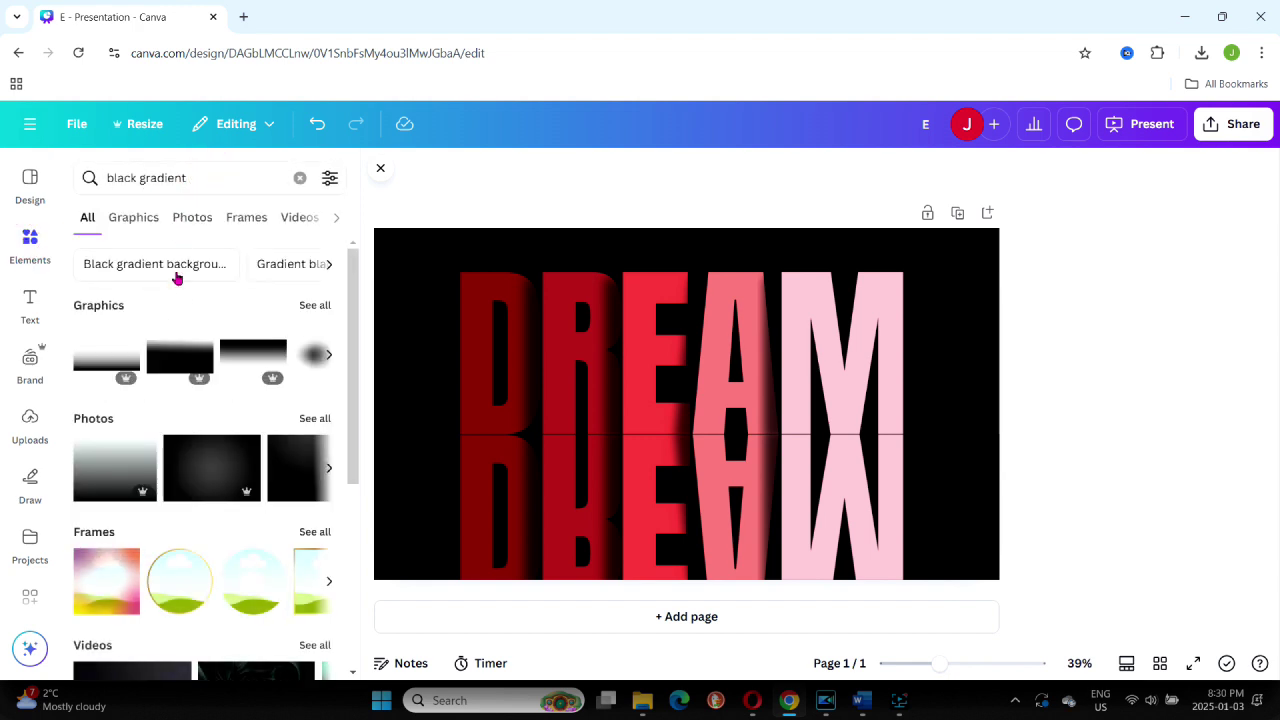
left_click(160, 358)
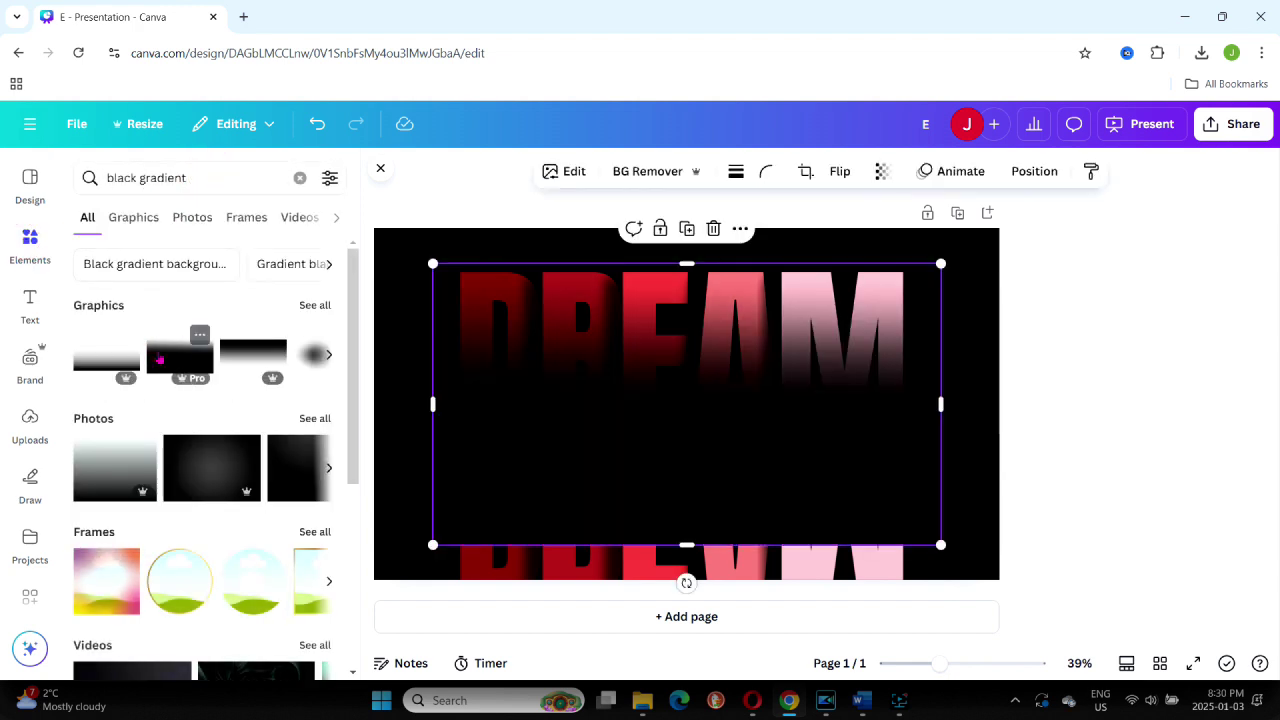
left_click_drag(686, 427, 1101, 583)
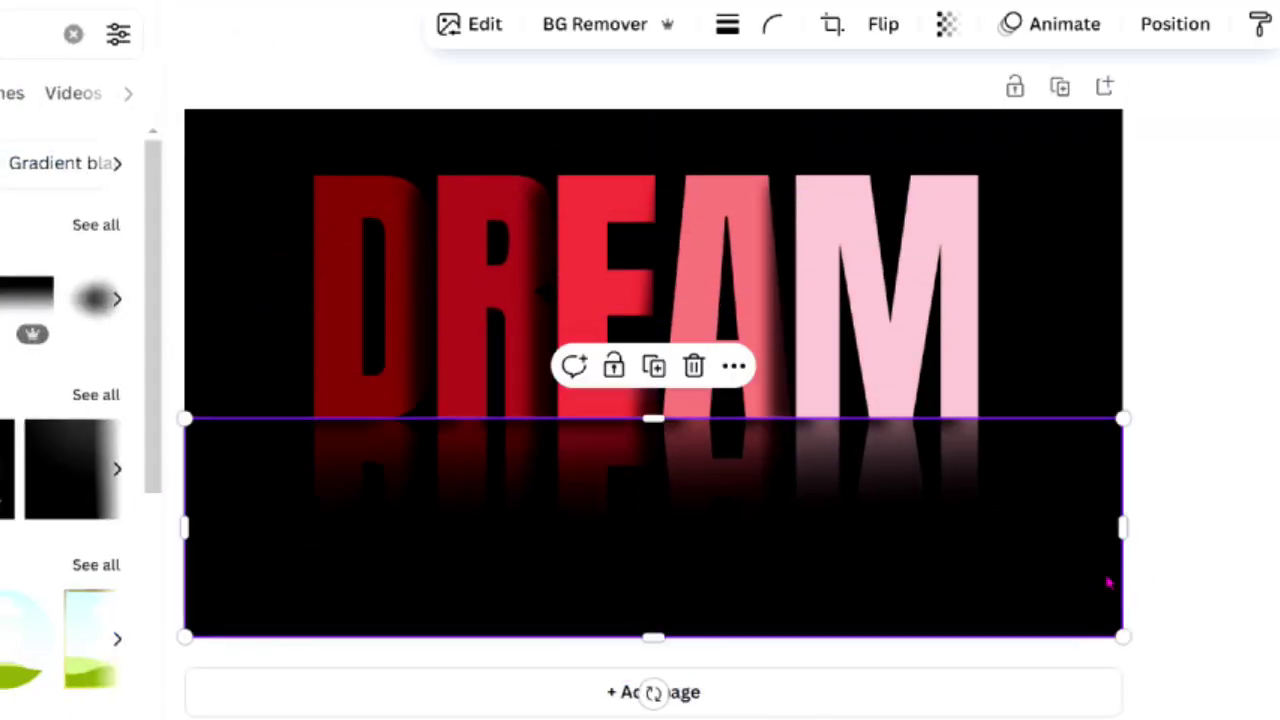
left_click_drag(1054, 551, 1059, 563)
left_click(1251, 534)
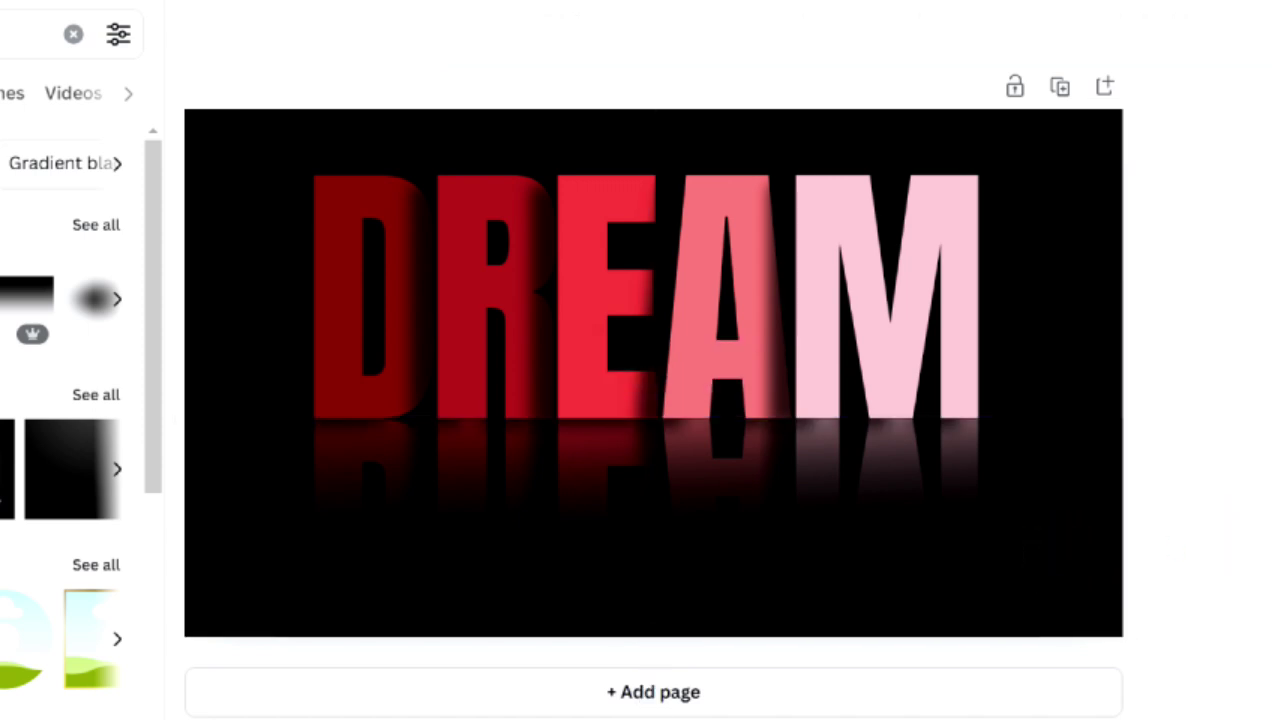